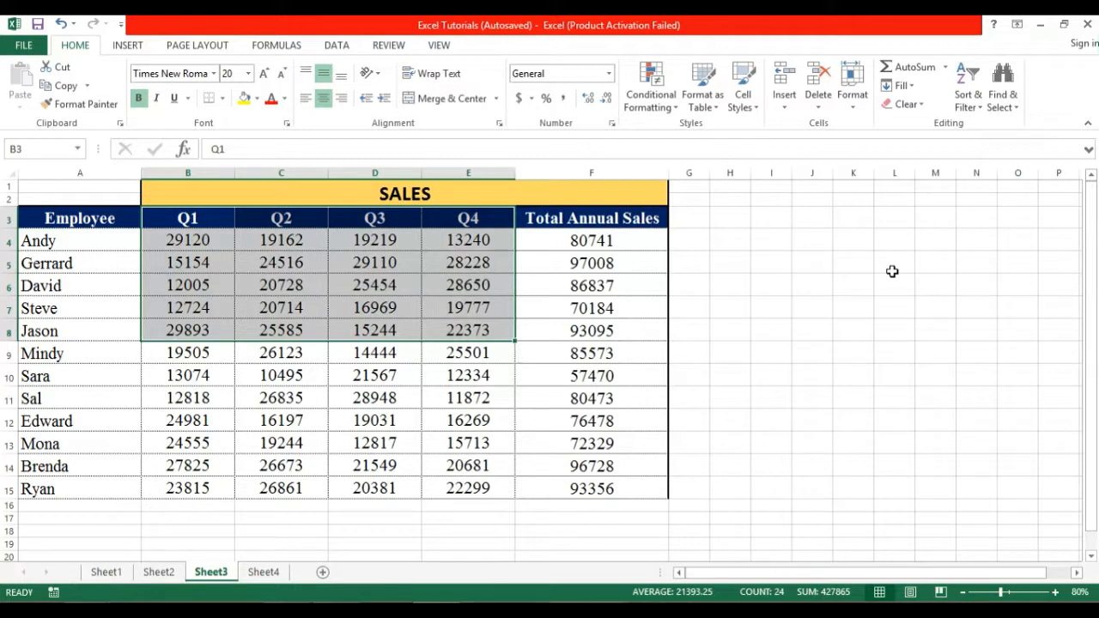
# Insert a basic 2-D line chart of the Employee and Q1 columns (A3:B15) and enlarge it.
pyautogui.click(773, 218)
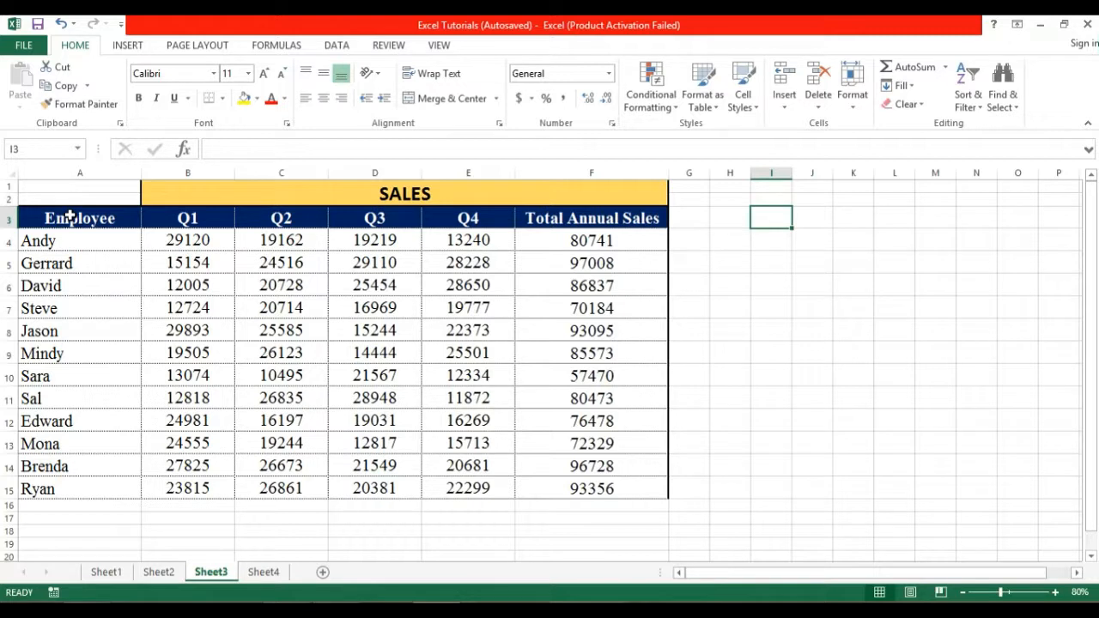
pyautogui.moveTo(50, 218); pyautogui.dragTo(221, 488)
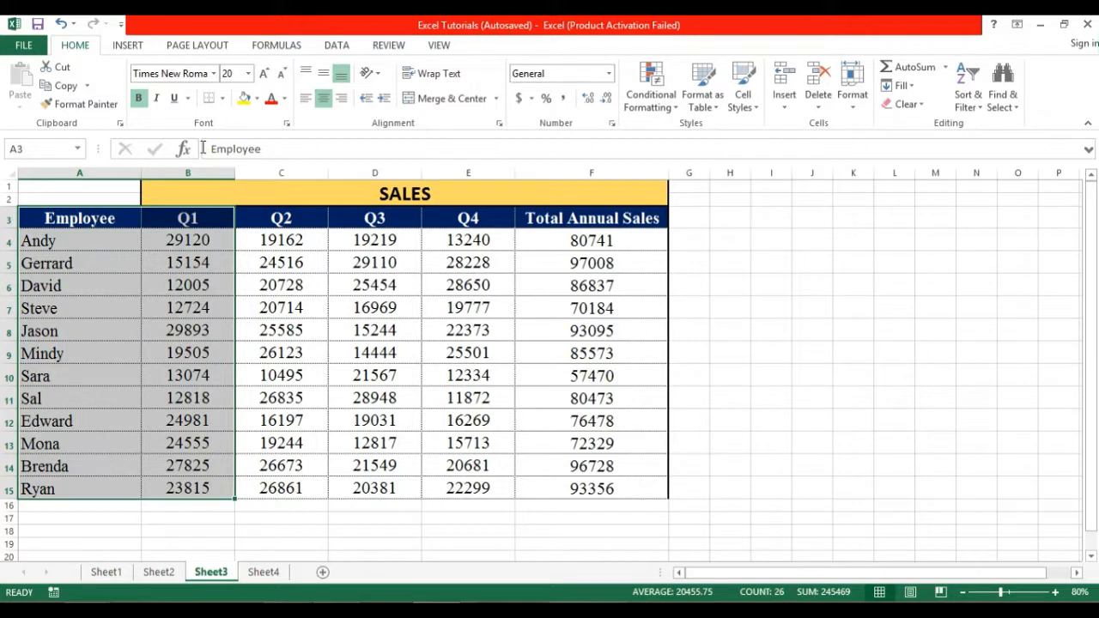
pyautogui.click(129, 45)
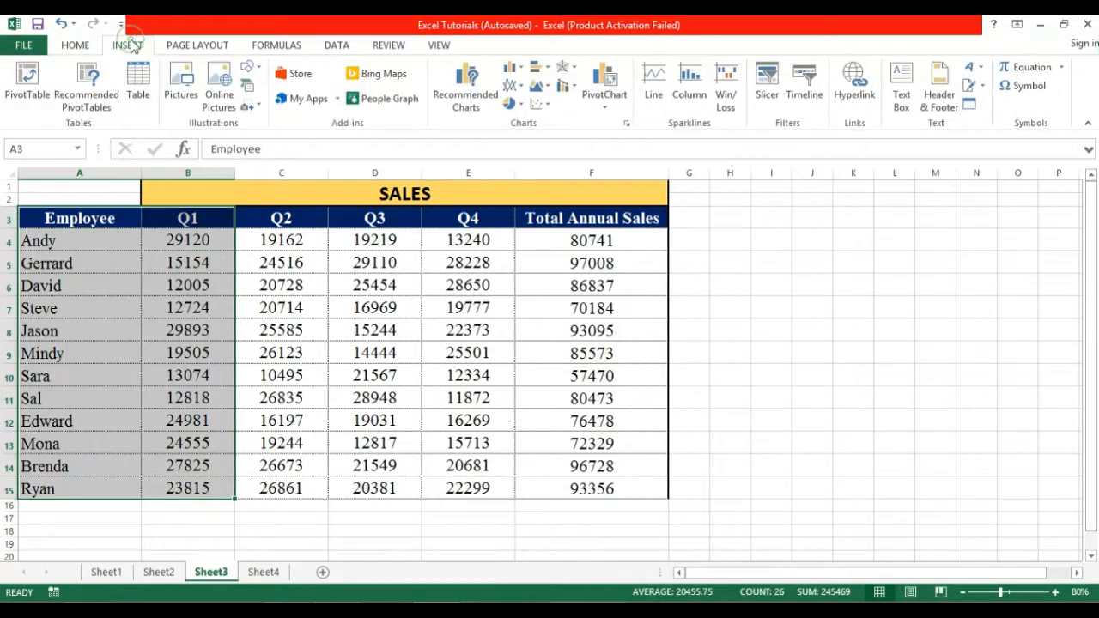
pyautogui.click(516, 87)
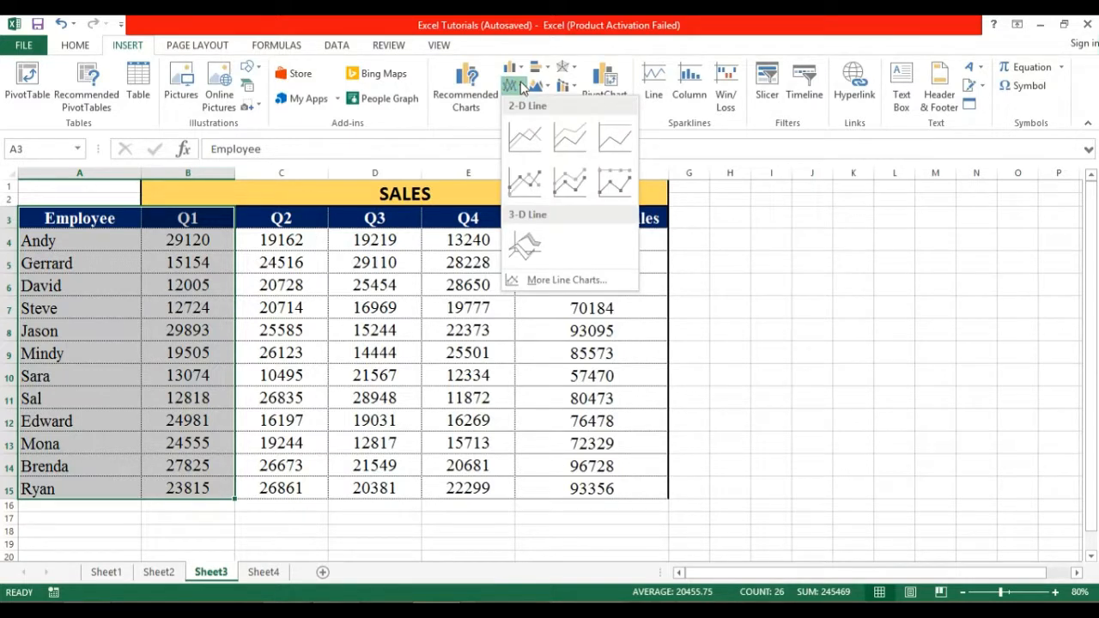
pyautogui.click(525, 139)
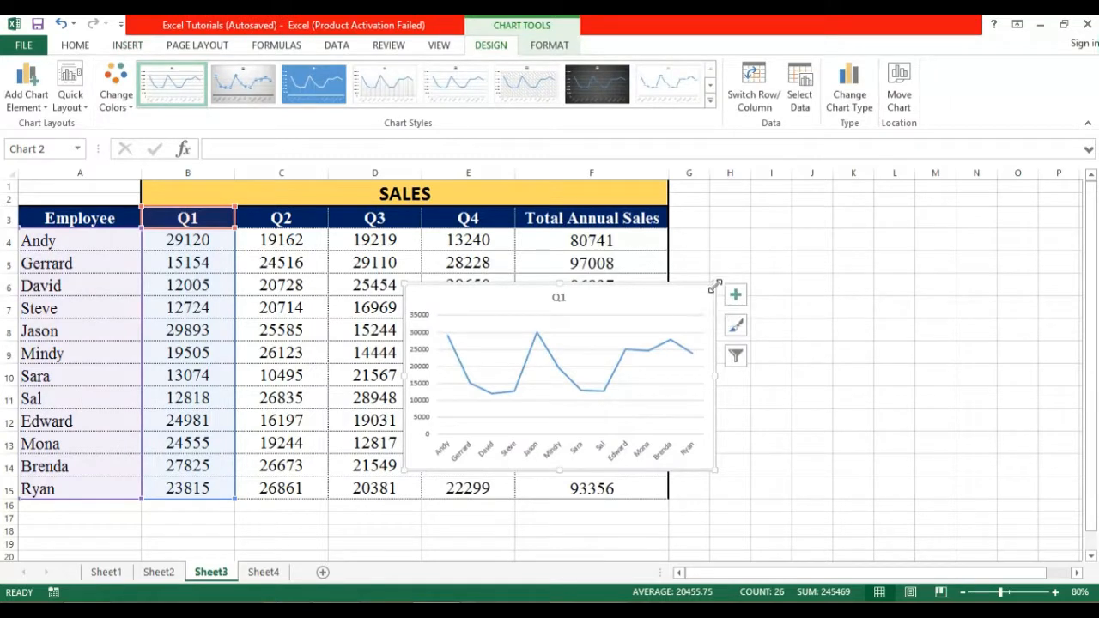
pyautogui.moveTo(715, 282); pyautogui.dragTo(819, 210)
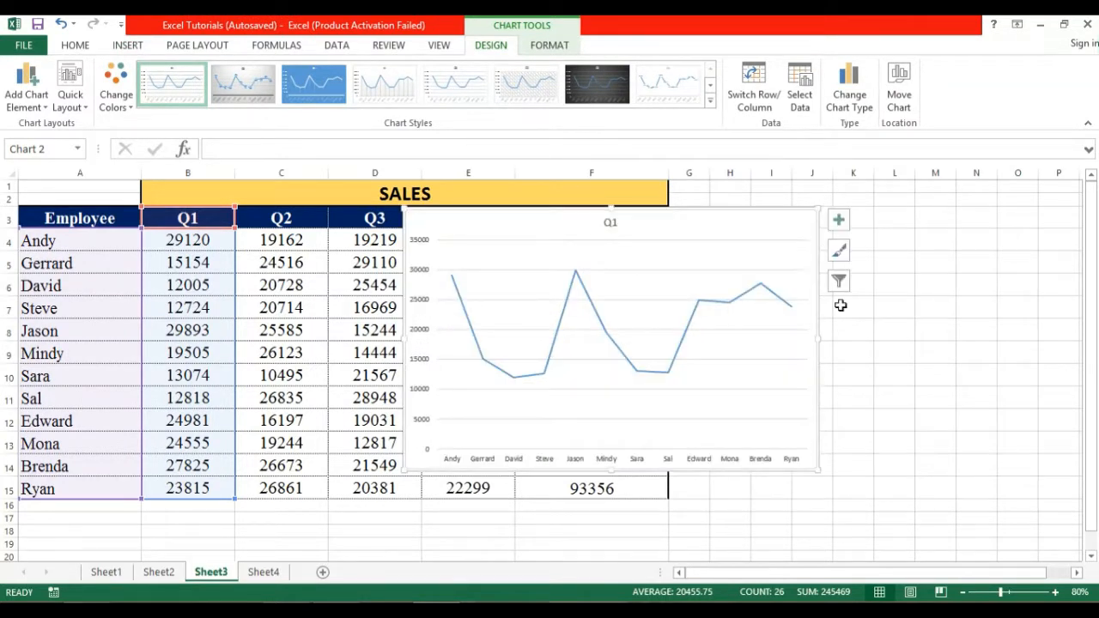
# Enlarge and reposition the chart, then select the Q2 column with its header.
pyautogui.moveTo(818, 471); pyautogui.dragTo(893, 507)
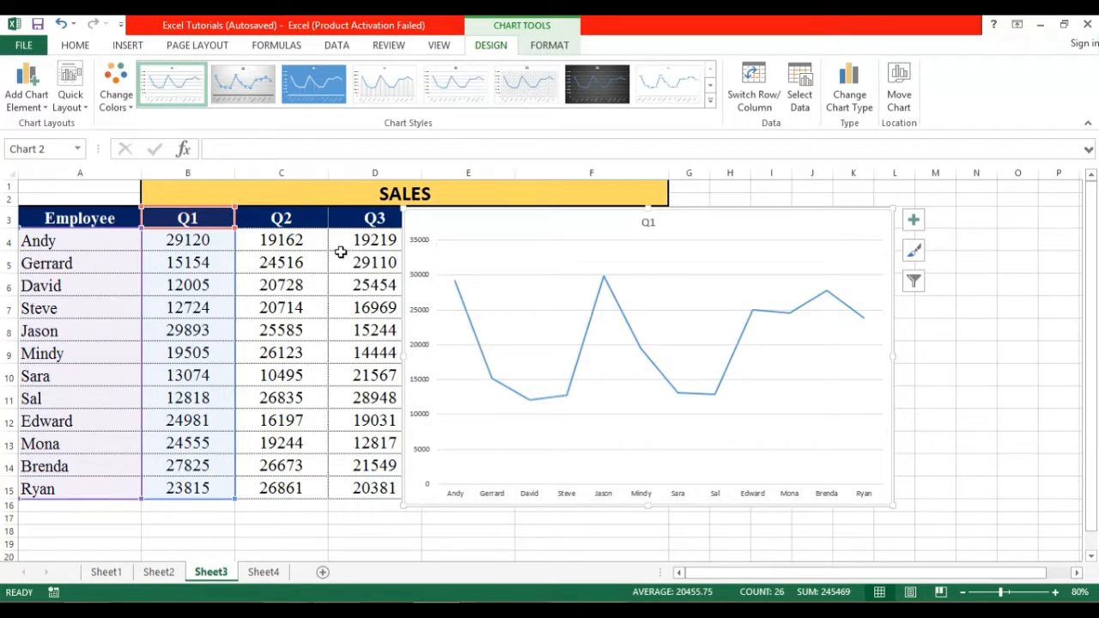
pyautogui.moveTo(418, 226); pyautogui.dragTo(424, 299)
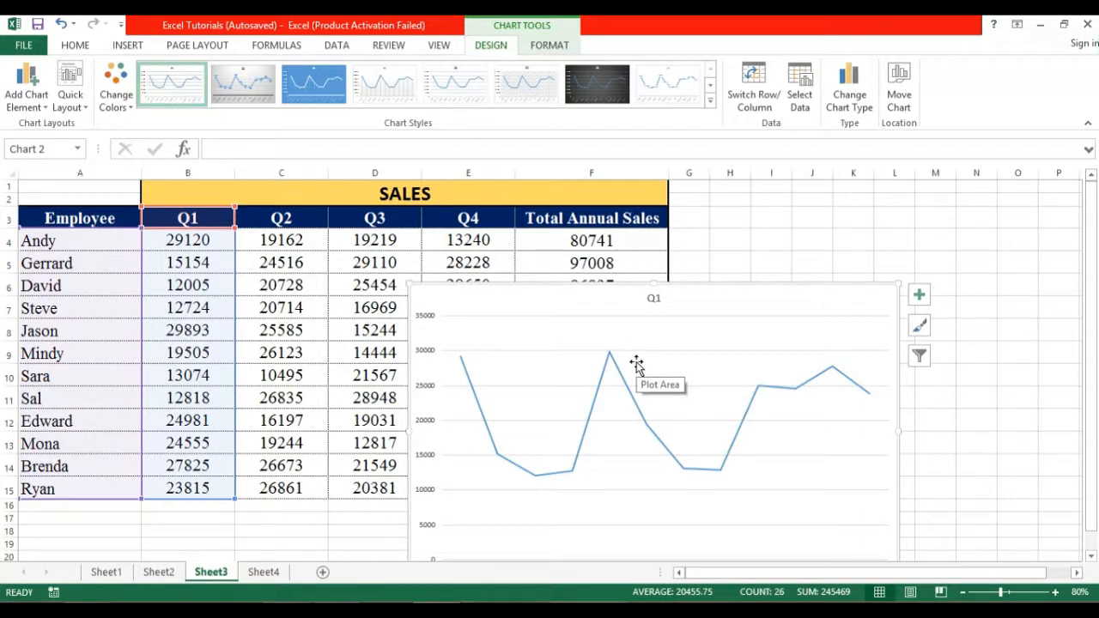
pyautogui.moveTo(637, 364); pyautogui.dragTo(693, 274)
pyautogui.moveTo(279, 218); pyautogui.dragTo(284, 492)
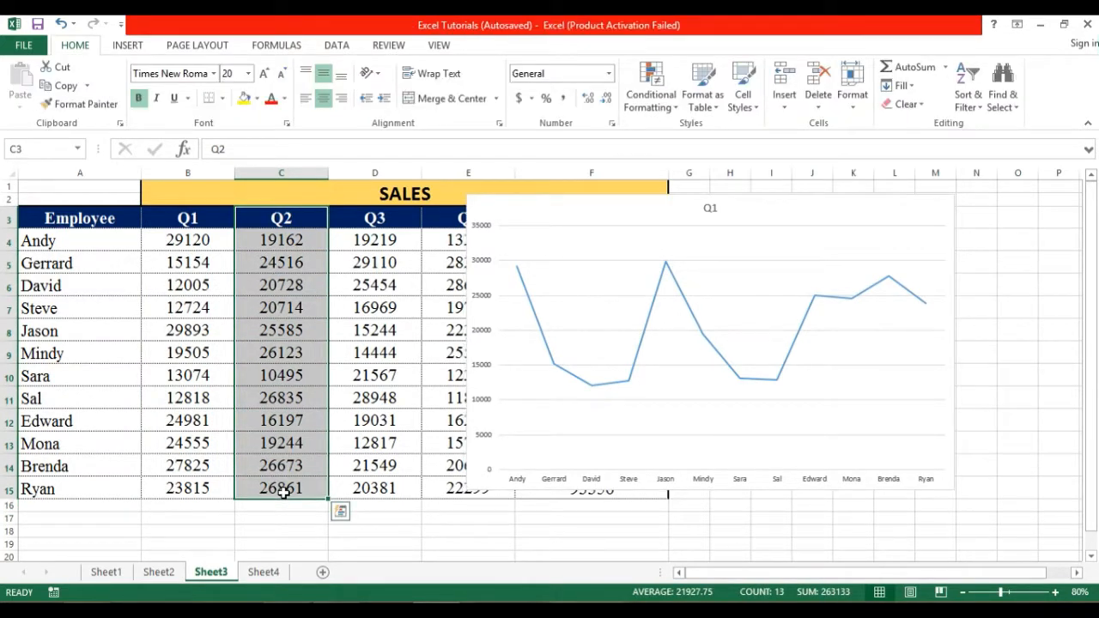
# Copy the Q2 column and paste it into the chart as a second line.
pyautogui.hotkey('ctrl', 'c')
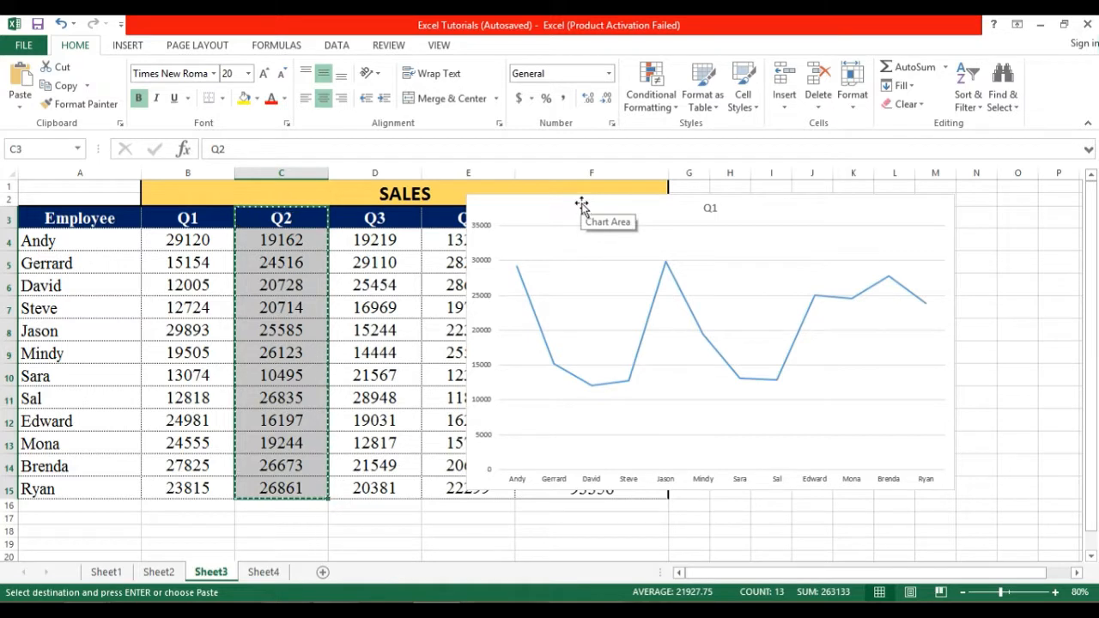
pyautogui.click(583, 210)
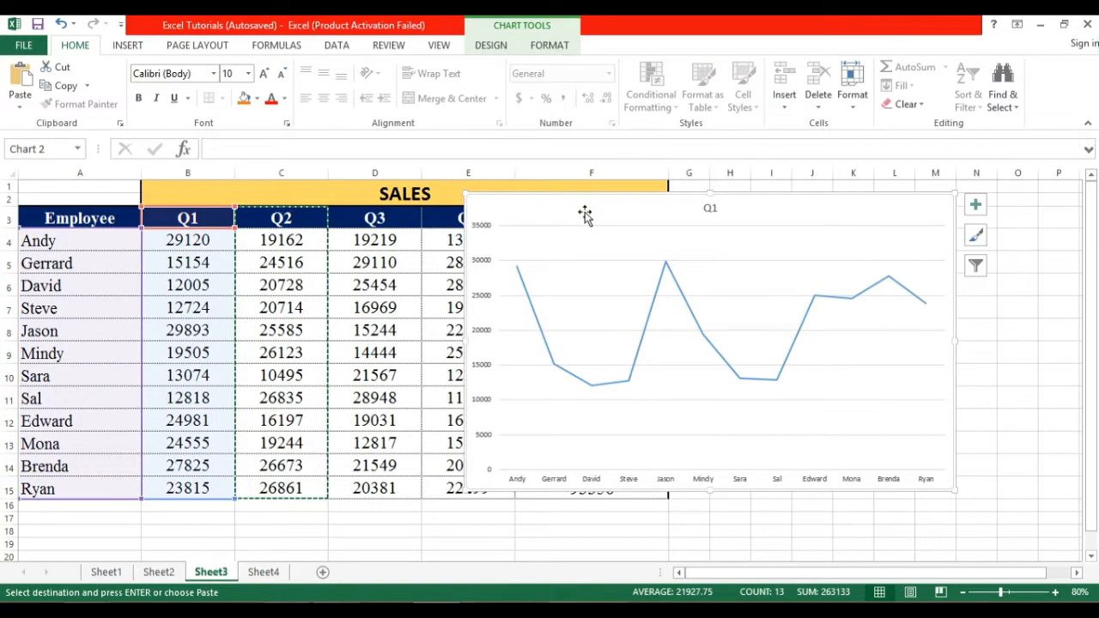
pyautogui.hotkey('ctrl', 'v')
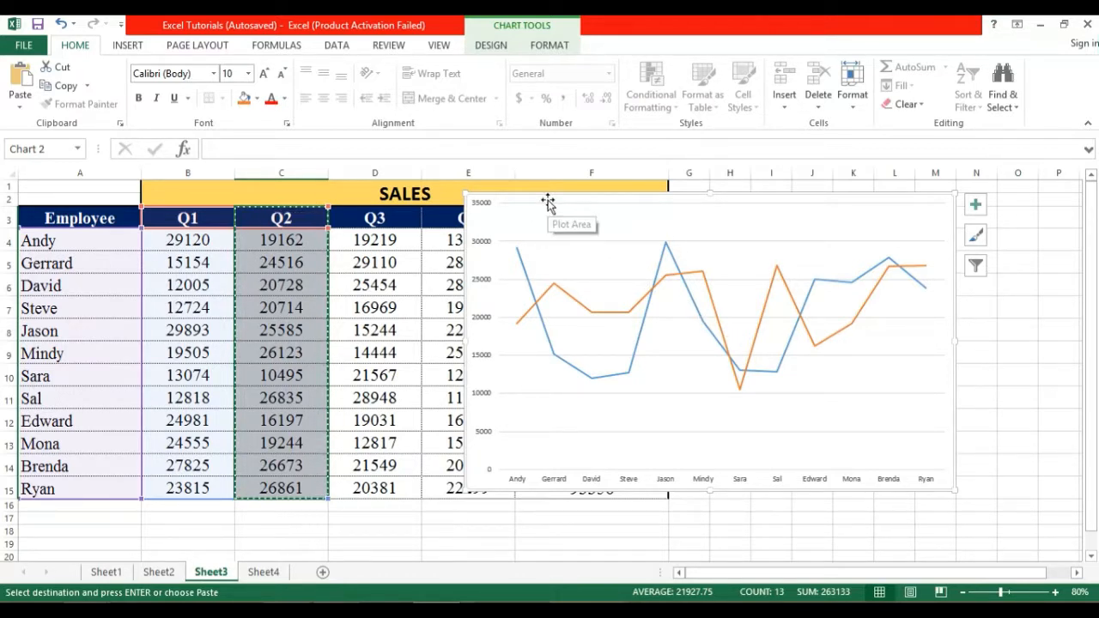
# Move the chart further right and select the Q3 column with its header.
pyautogui.moveTo(581, 200); pyautogui.dragTo(666, 223)
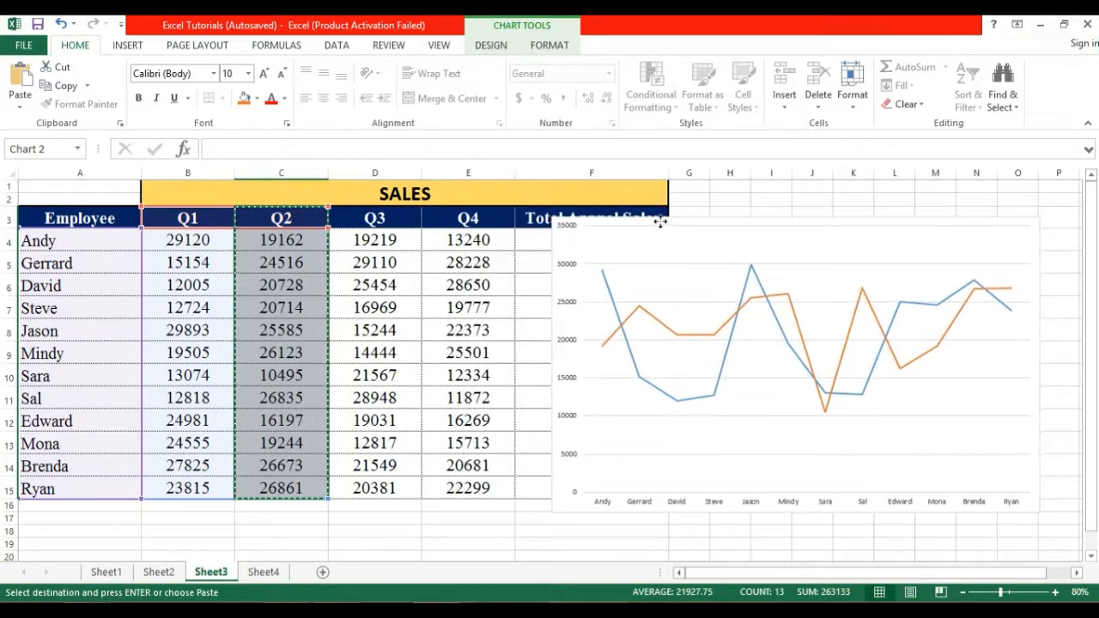
pyautogui.click(388, 216)
pyautogui.moveTo(388, 216); pyautogui.dragTo(383, 480)
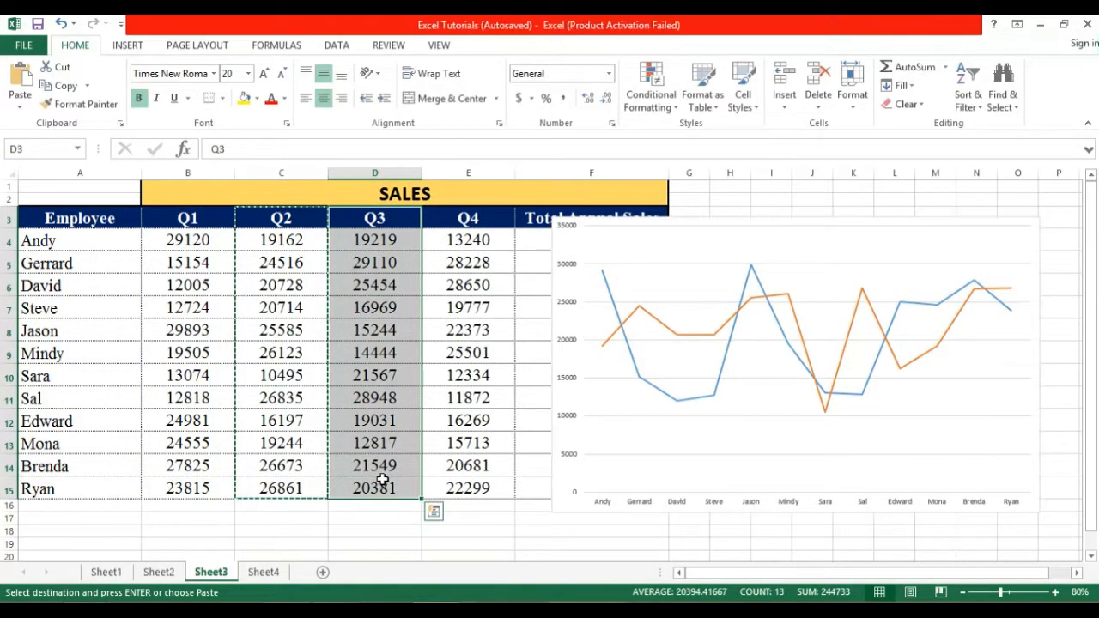
# Paste the Q3 column into the chart as a third line.
pyautogui.click(655, 247)
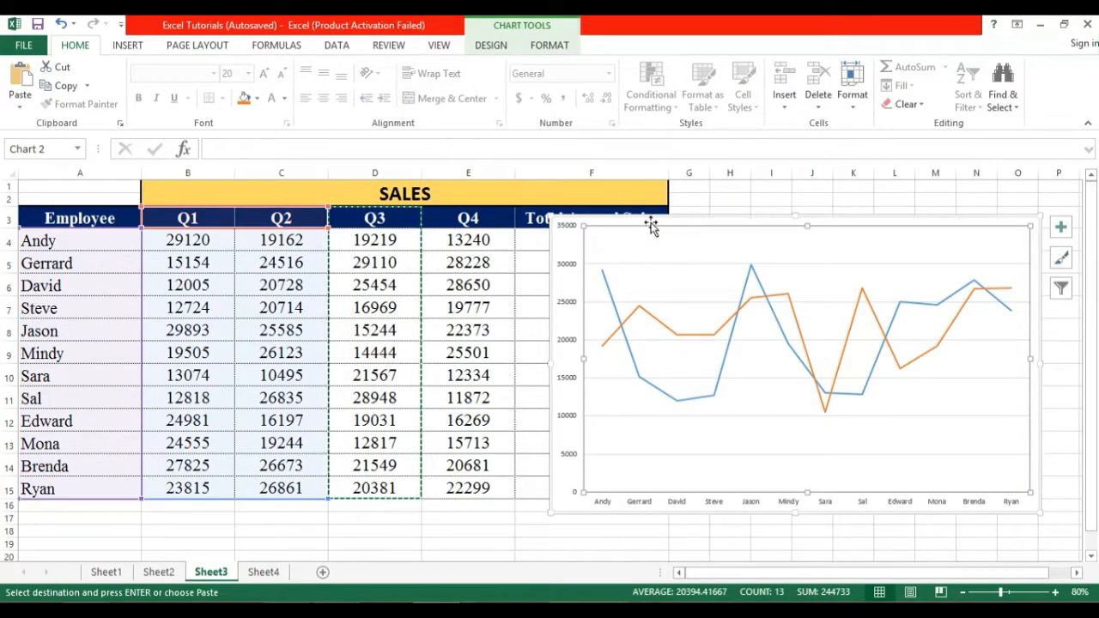
pyautogui.click(650, 223)
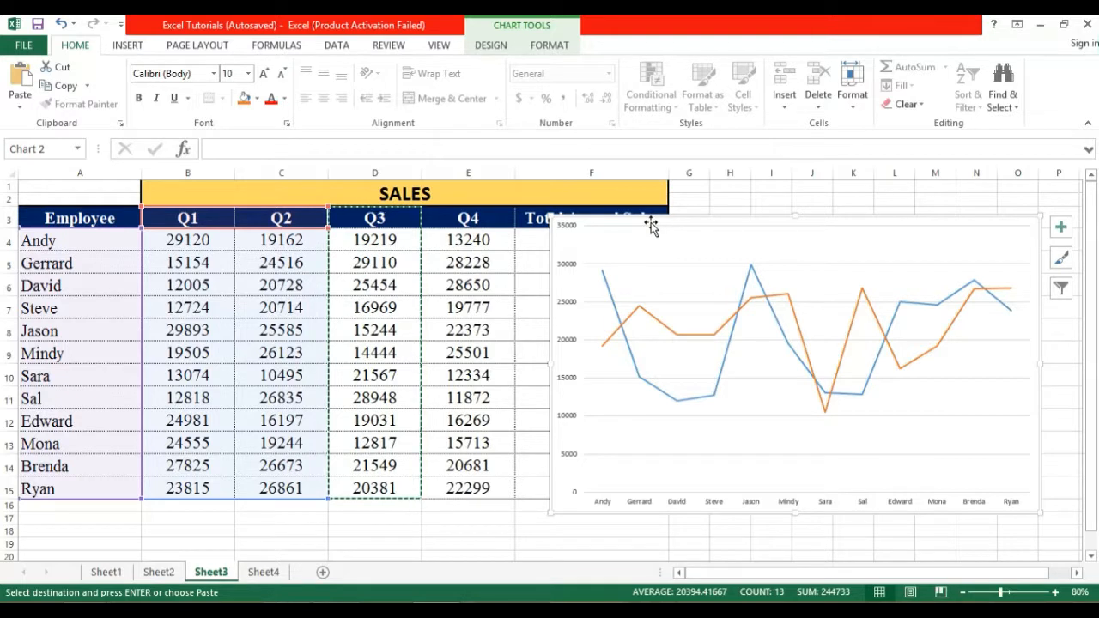
pyautogui.hotkey('ctrl', 'v')
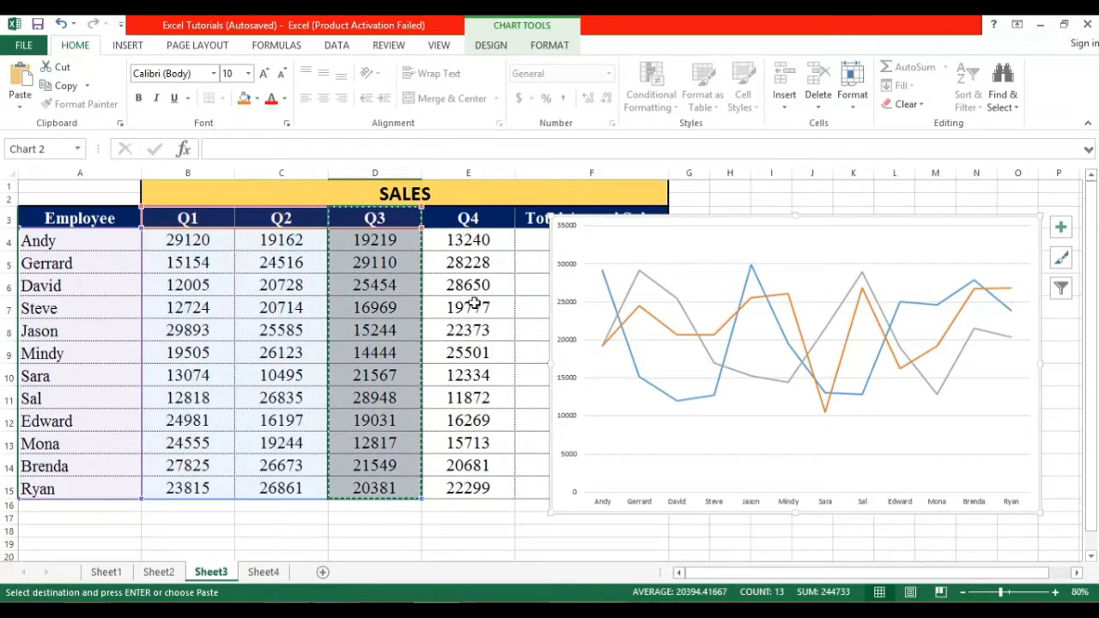
# Select the Q4 column with its header and paste it into the chart as a fourth line.
pyautogui.moveTo(464, 219); pyautogui.dragTo(482, 481)
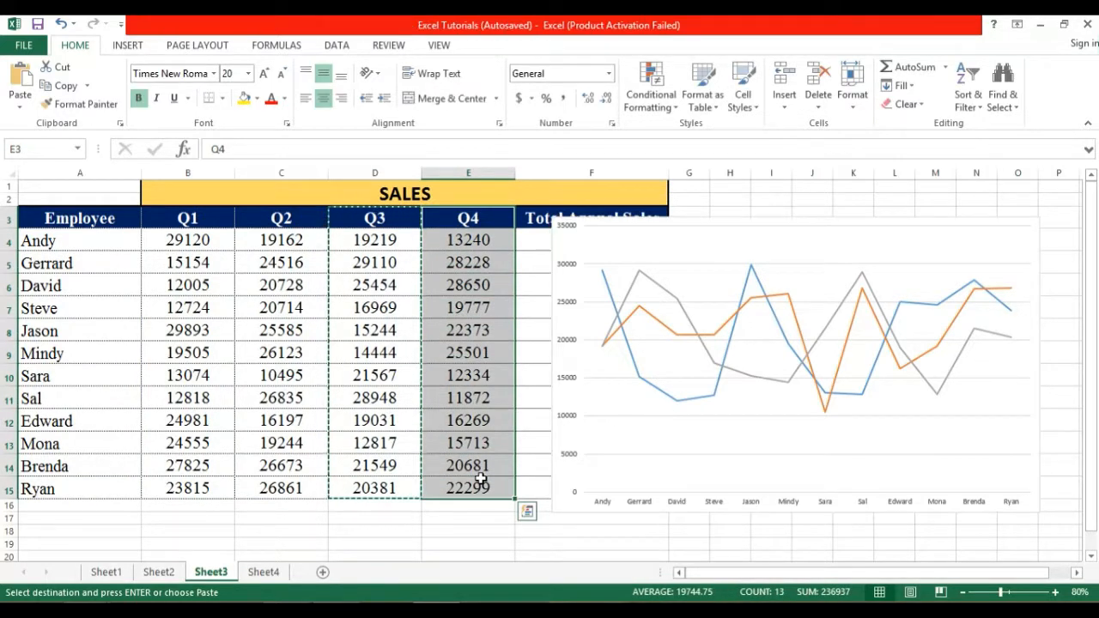
pyautogui.click(613, 226)
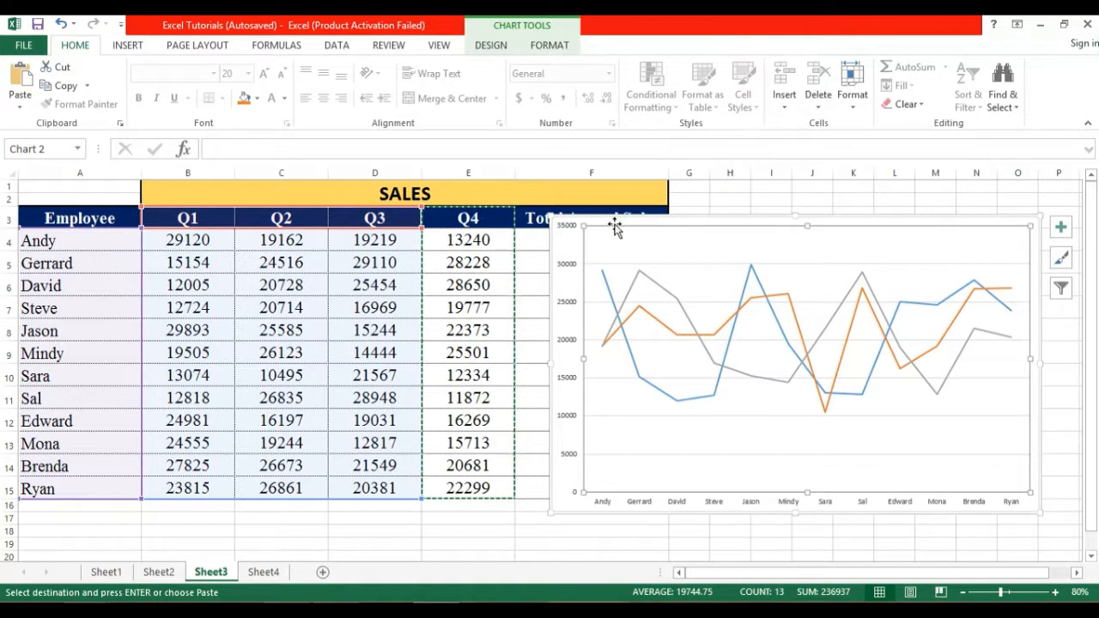
pyautogui.hotkey('ctrl', 'v')
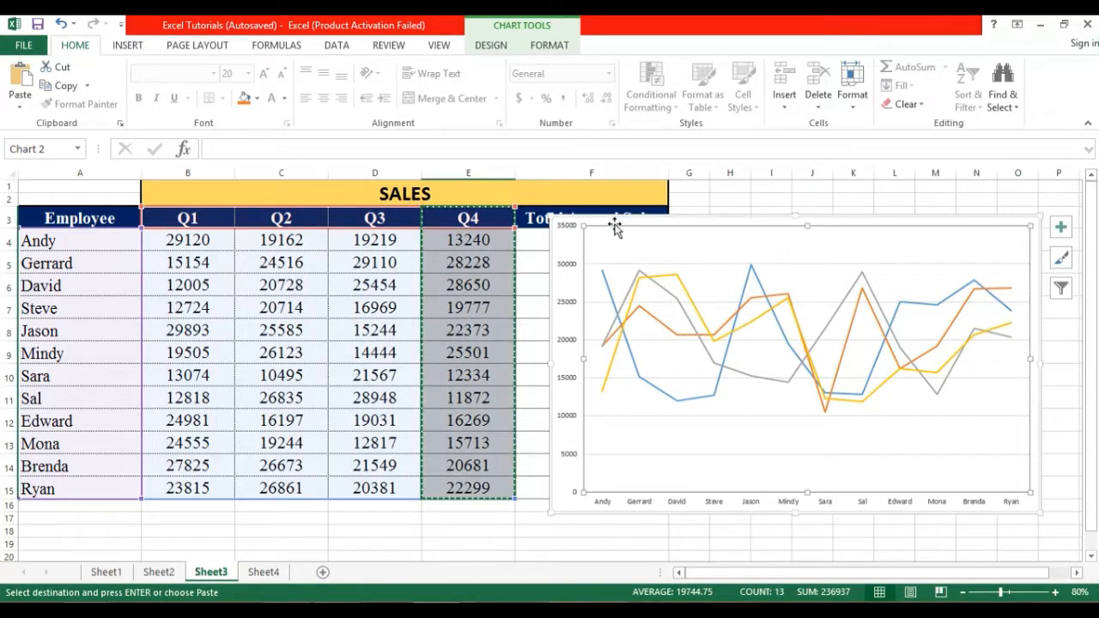
pyautogui.click(815, 221)
pyautogui.click(816, 198)
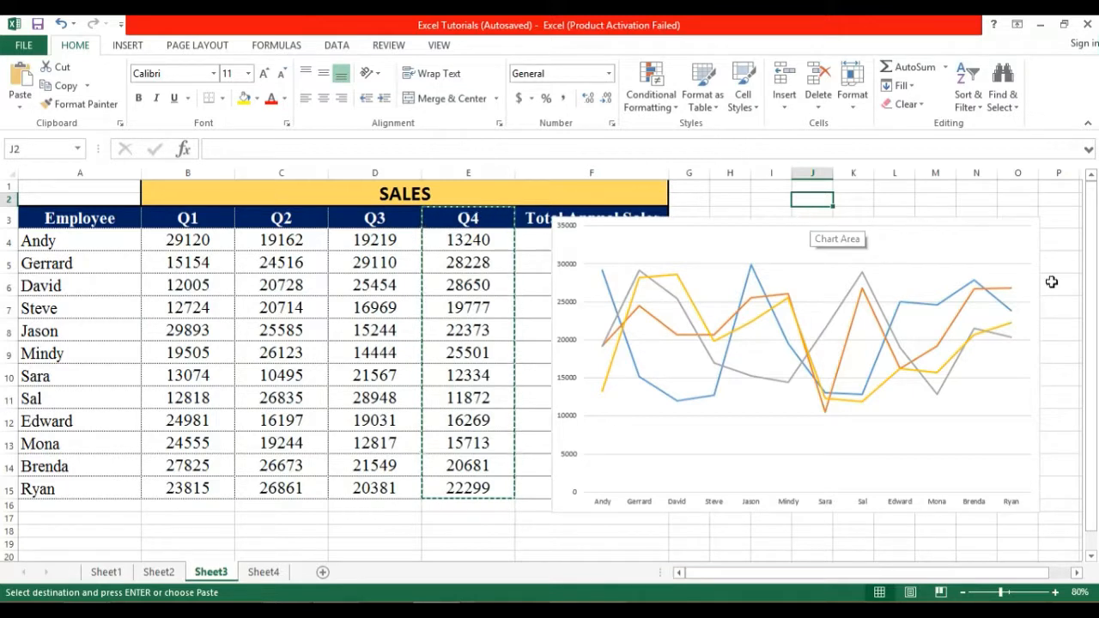
# Move the chart left over columns A–E, undoing an accidental shift of its data range.
pyautogui.moveTo(1094, 296); pyautogui.dragTo(1092, 371)
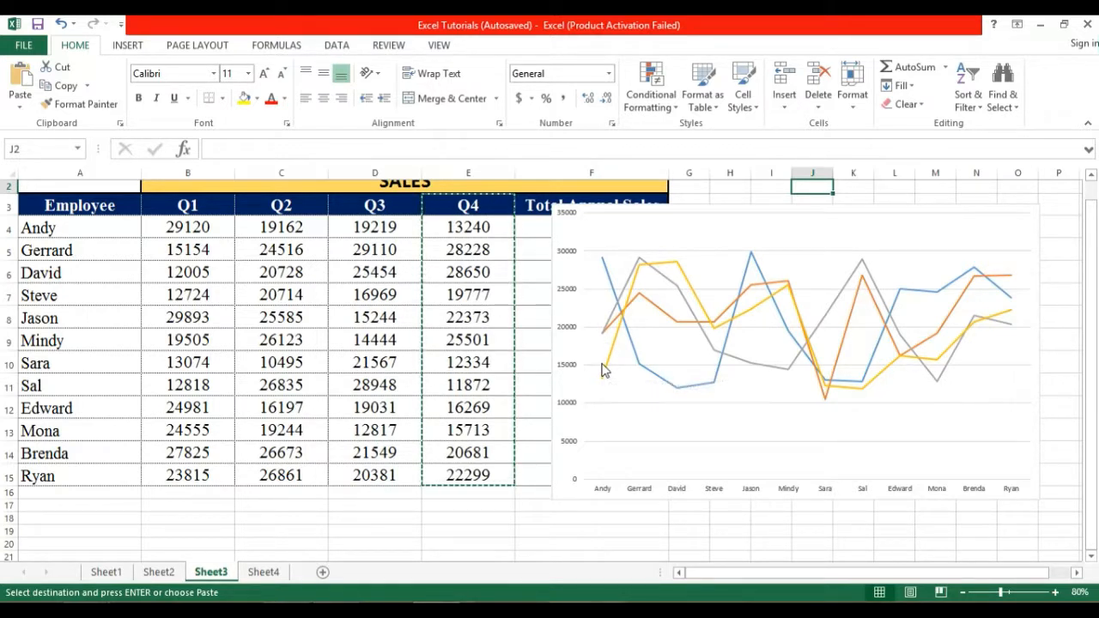
pyautogui.moveTo(607, 240); pyautogui.dragTo(133, 287)
pyautogui.moveTo(1083, 420); pyautogui.dragTo(1087, 455)
pyautogui.click(1091, 556)
pyautogui.scroll(-3, 1090, 556)
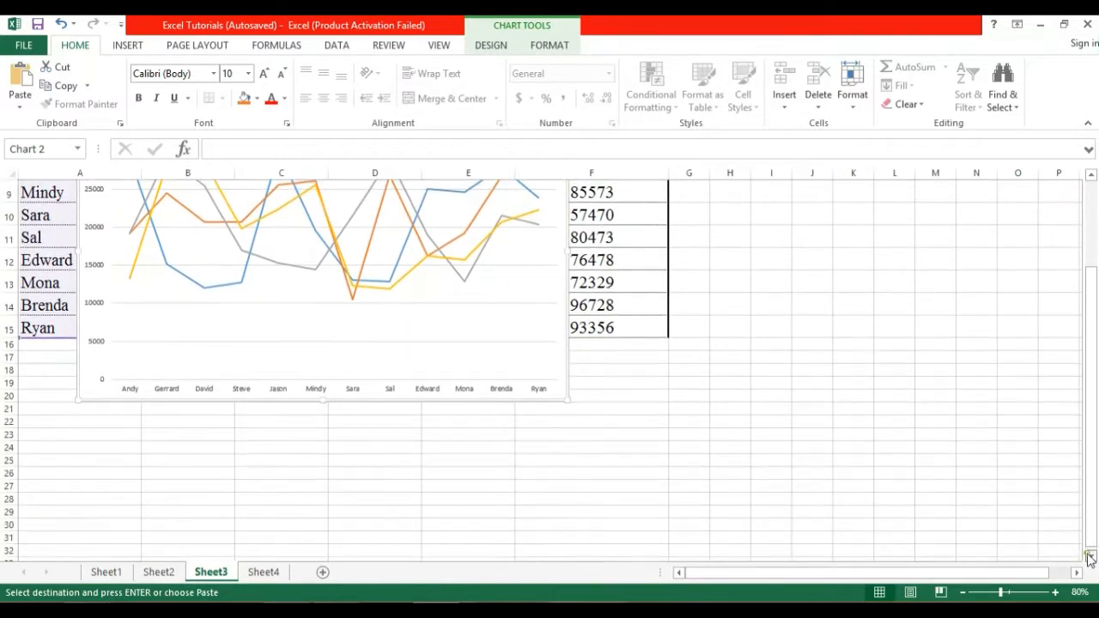
pyautogui.moveTo(514, 247); pyautogui.dragTo(433, 410)
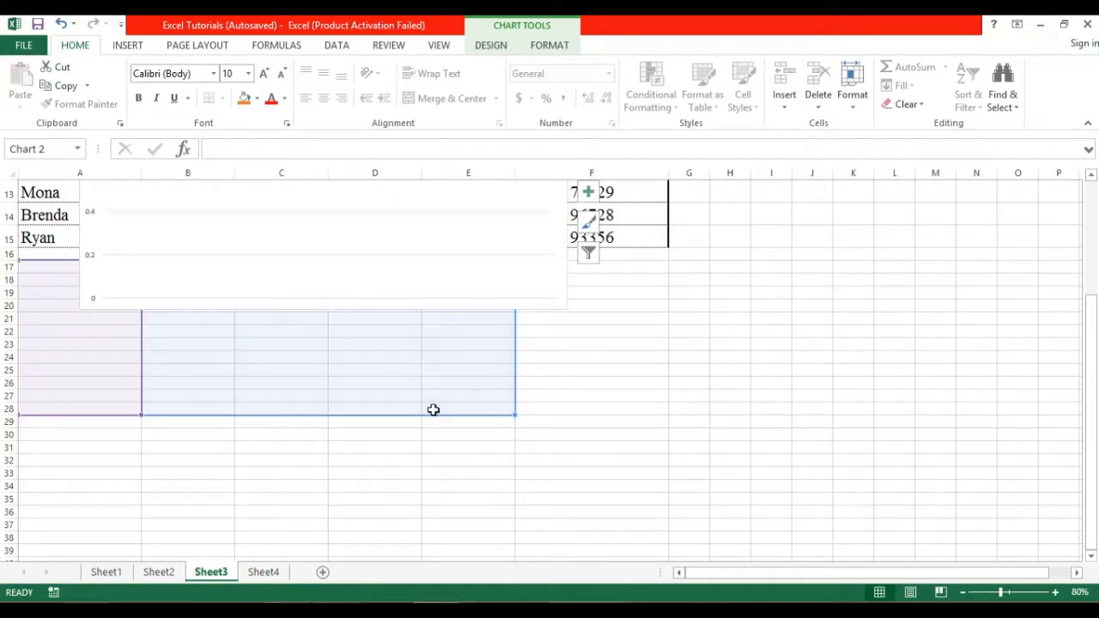
pyautogui.hotkey('ctrl', 'z')
# Place the chart below the table from row 16 and stretch it out to column F.
pyautogui.moveTo(1091, 344); pyautogui.dragTo(1074, 257)
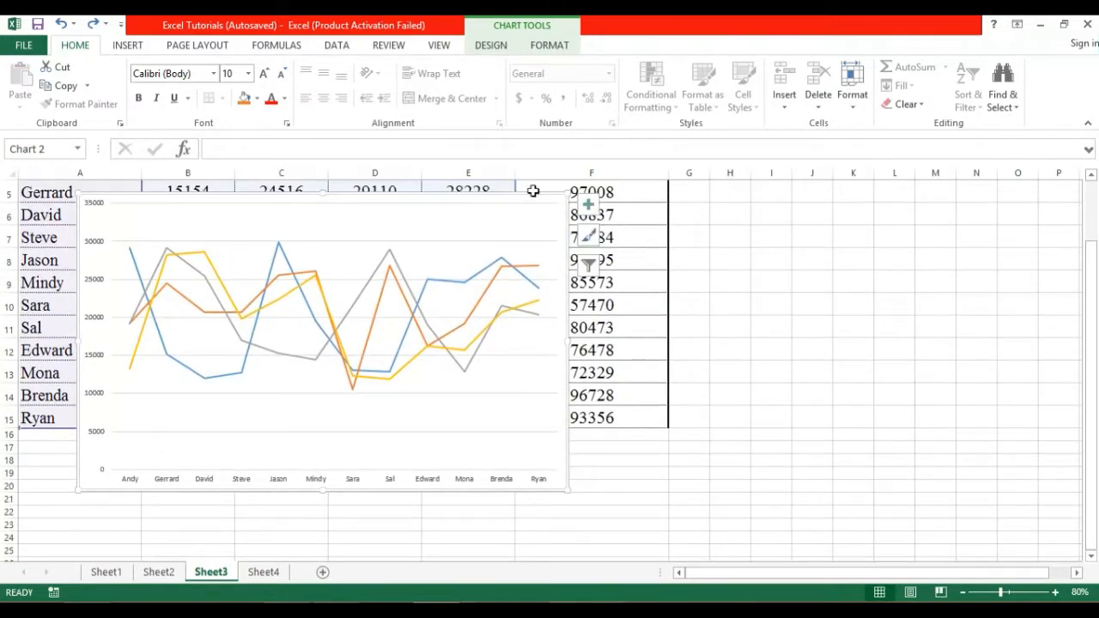
pyautogui.moveTo(523, 191)
pyautogui.mouseDown()
pyautogui.moveTo(398, 443)
pyautogui.moveTo(388, 456)
pyautogui.moveTo(380, 447)
pyautogui.mouseUp()
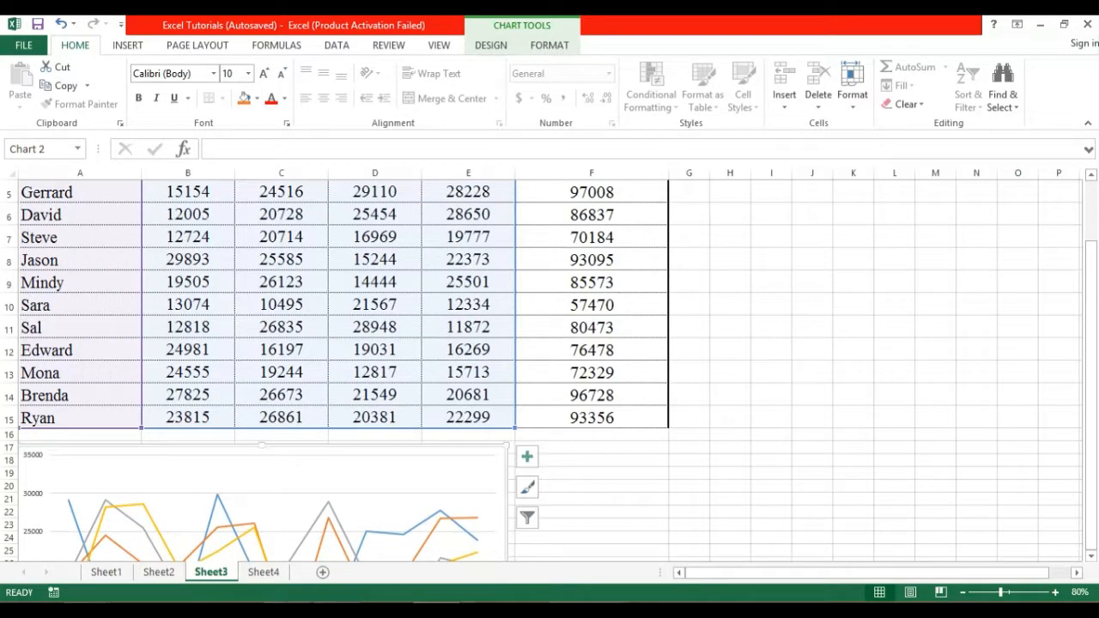
pyautogui.moveTo(1094, 318); pyautogui.dragTo(1094, 436)
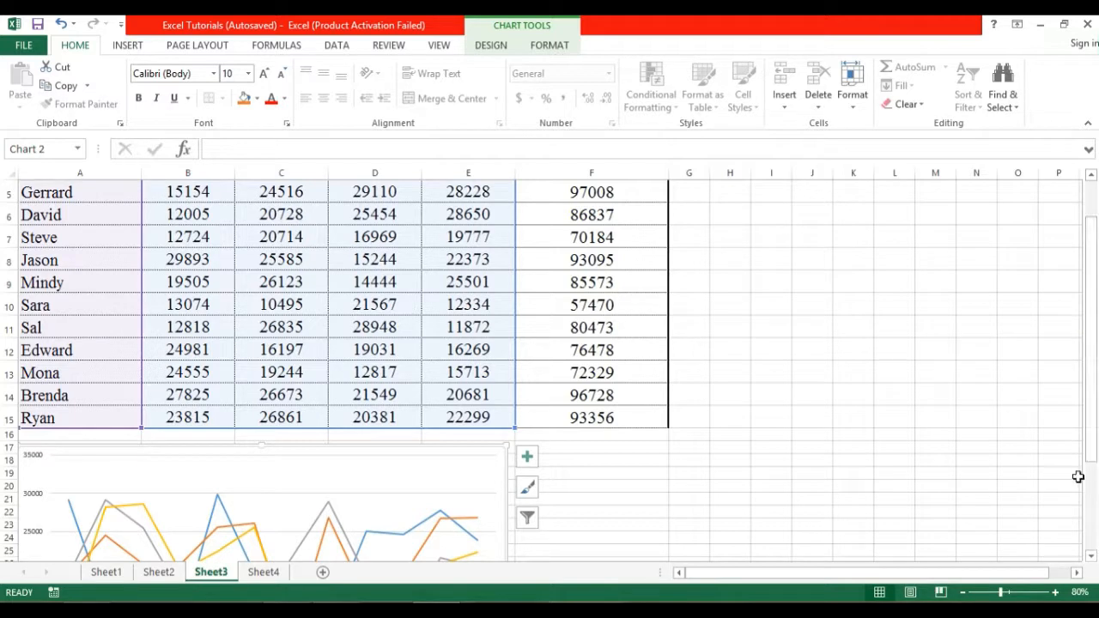
pyautogui.scroll(-4, 1093, 558)
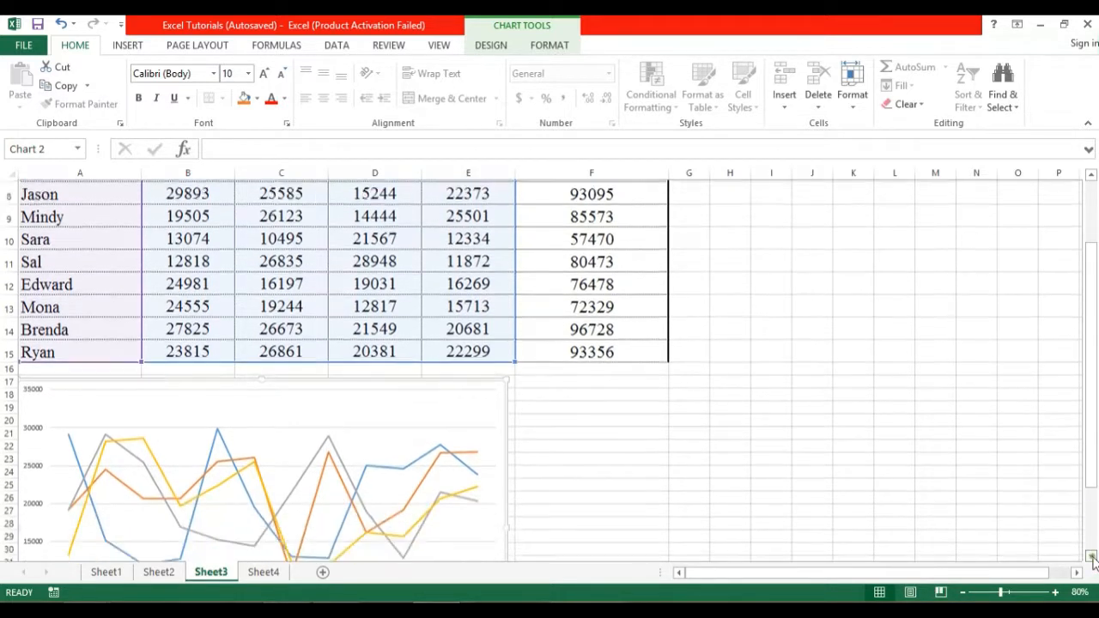
pyautogui.scroll(-1, 1093, 558)
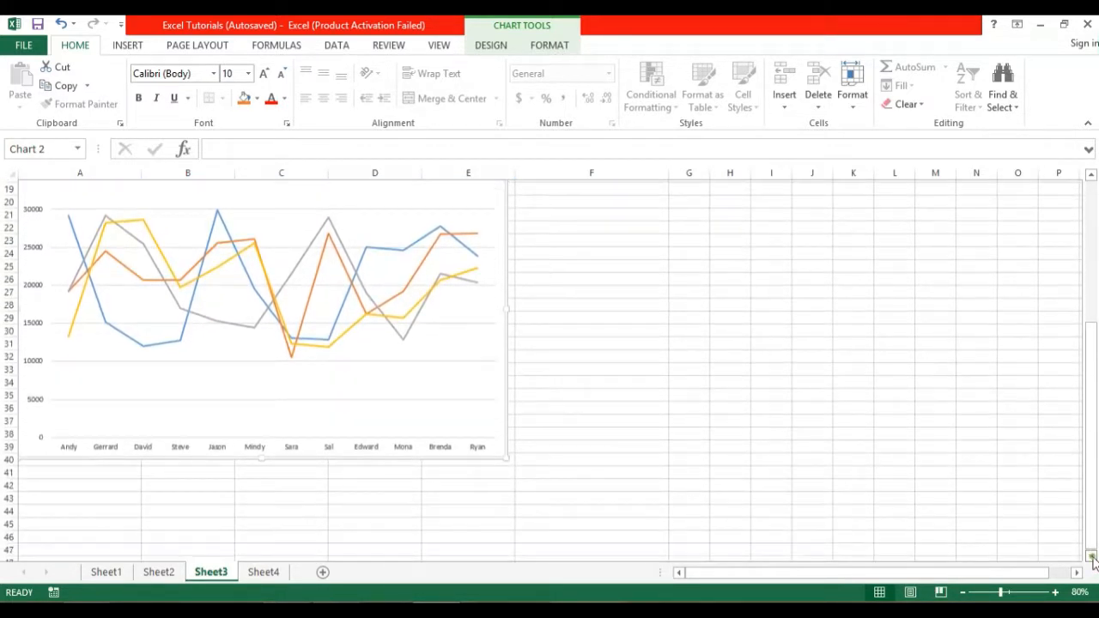
pyautogui.moveTo(505, 443); pyautogui.dragTo(668, 518)
pyautogui.moveTo(1091, 383); pyautogui.dragTo(1094, 337)
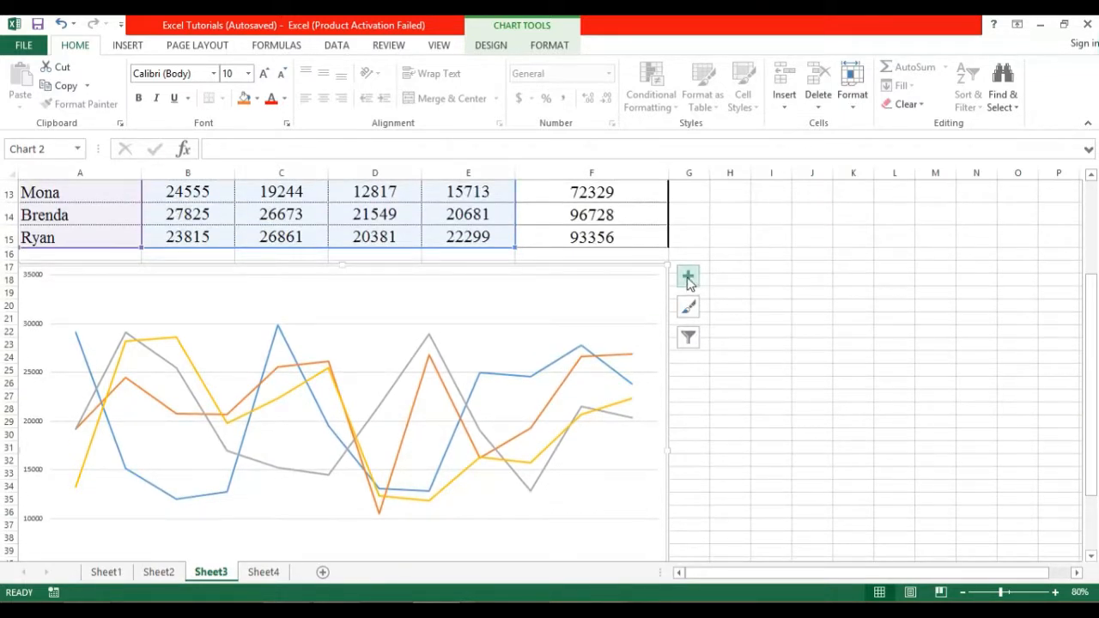
# Tick Legend in the chart elements list to show a Q1–Q4 legend.
pyautogui.click(688, 279)
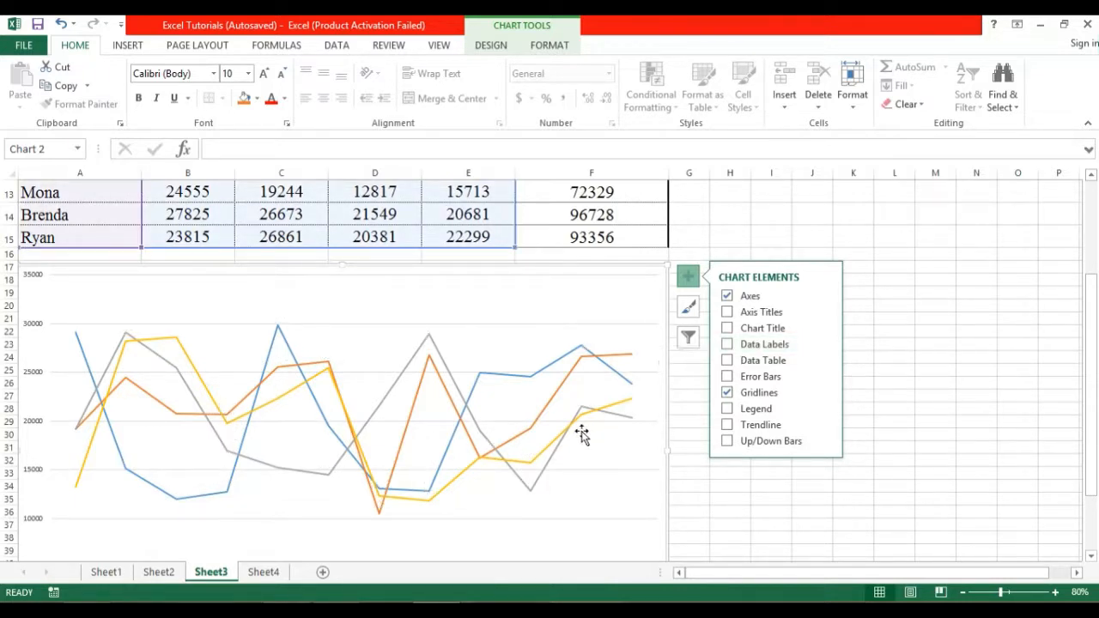
pyautogui.click(728, 409)
pyautogui.moveTo(1089, 323); pyautogui.dragTo(1089, 375)
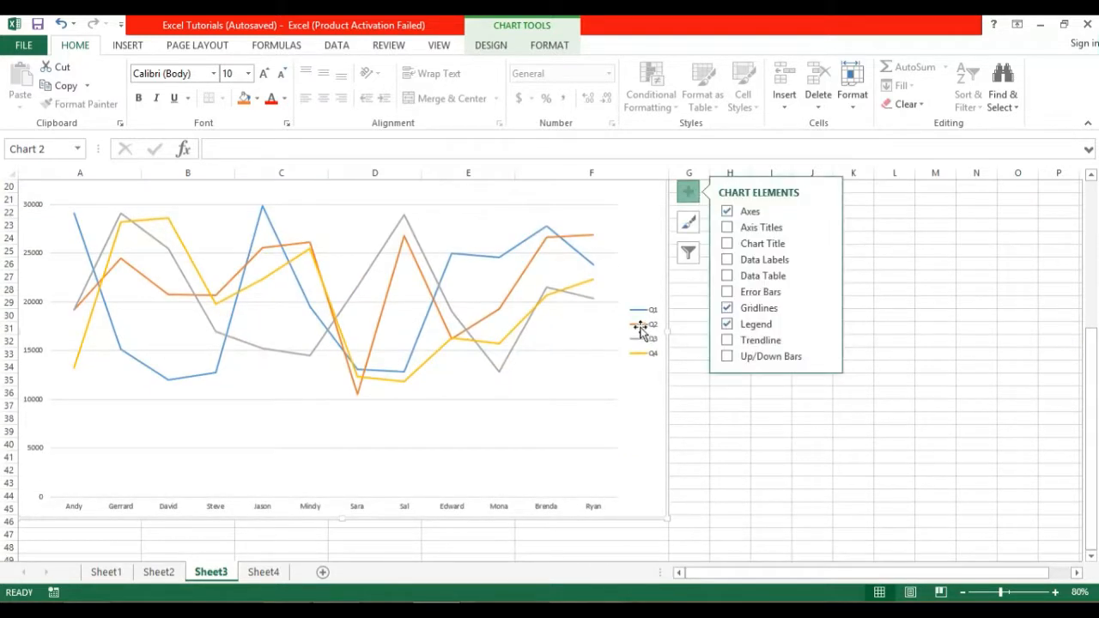
# Open the chart's formatting pane and select the major gridlines.
pyautogui.click(636, 316)
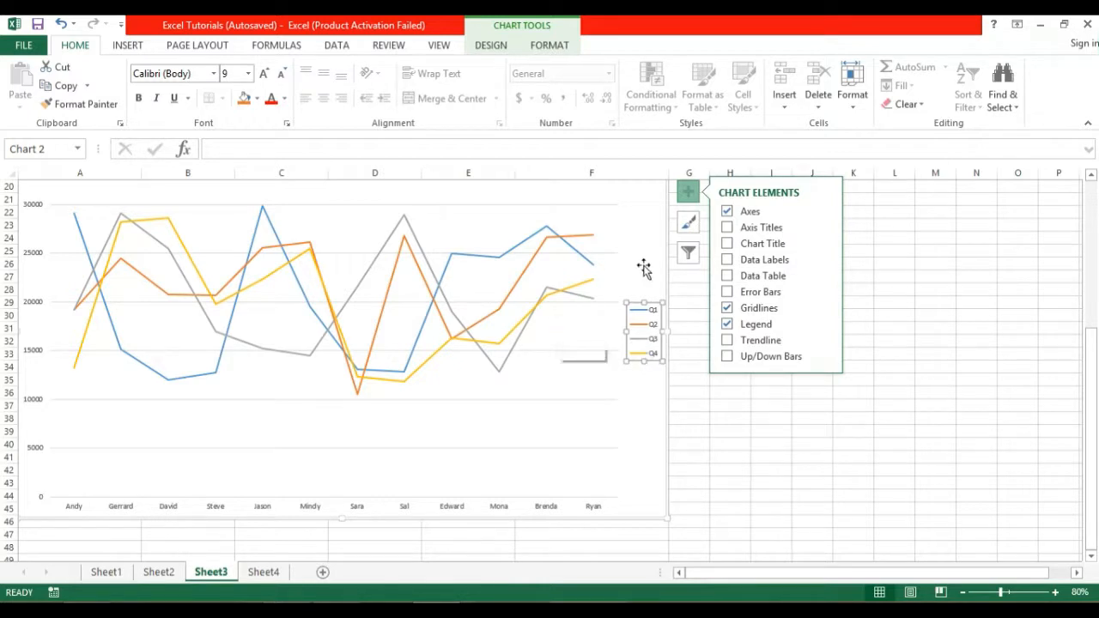
pyautogui.doubleClick(643, 203)
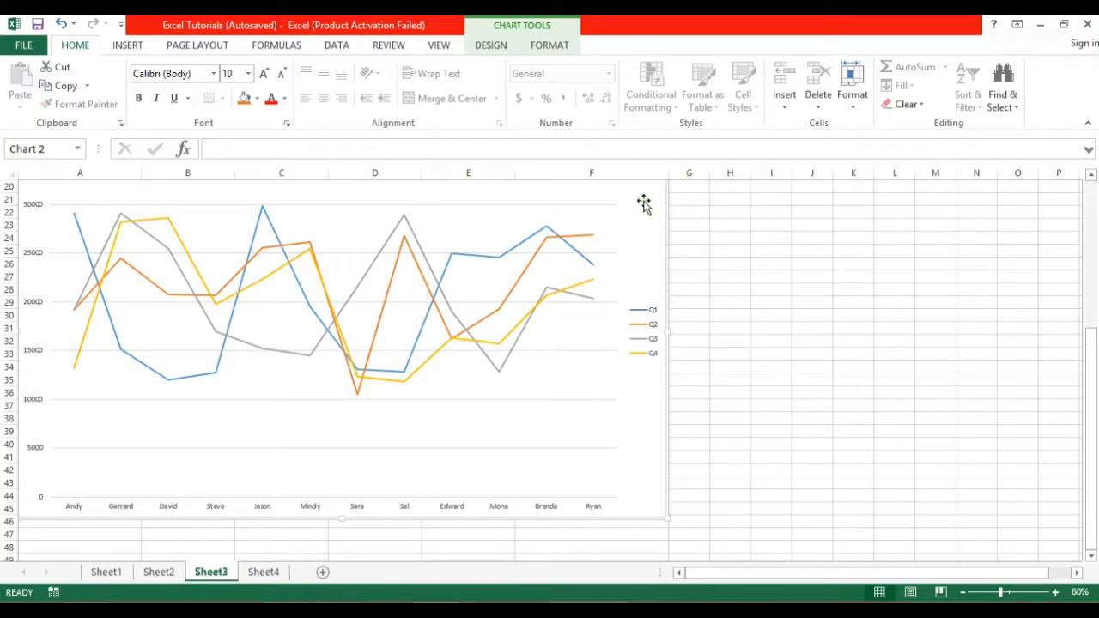
pyautogui.click(603, 206)
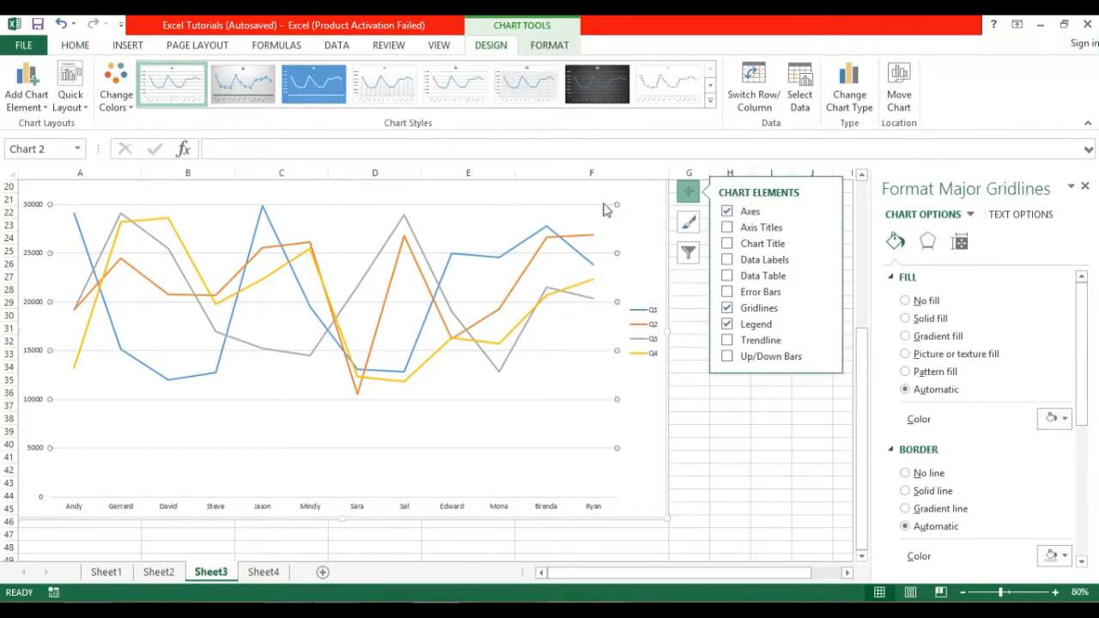
# Delete the major gridlines and apply the grey gradient chart style with data labels.
pyautogui.rightClick(589, 206)
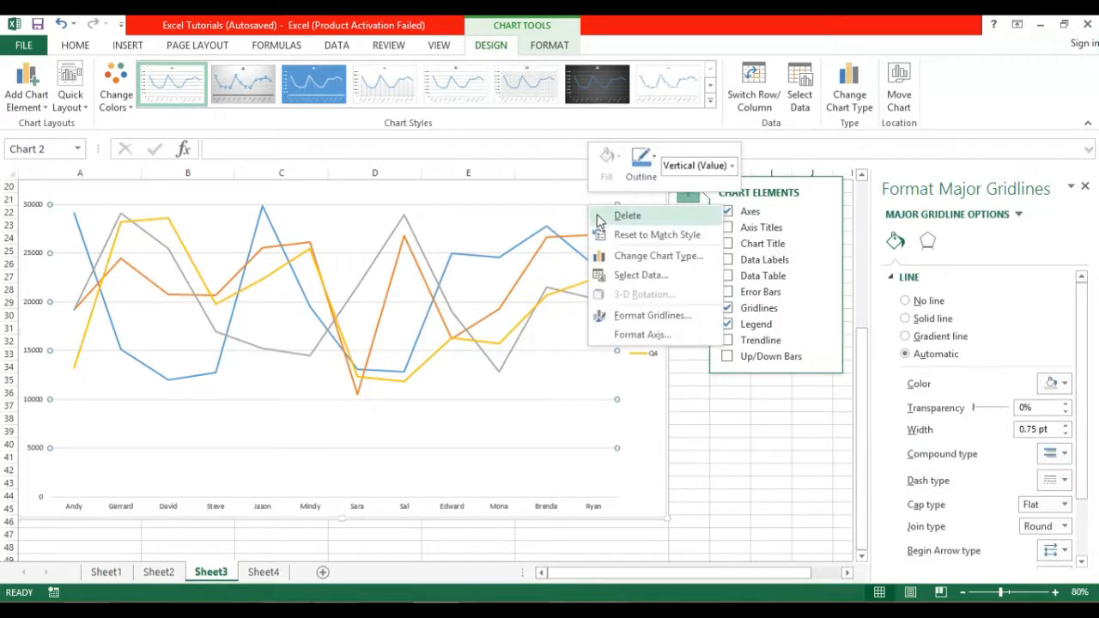
pyautogui.click(598, 216)
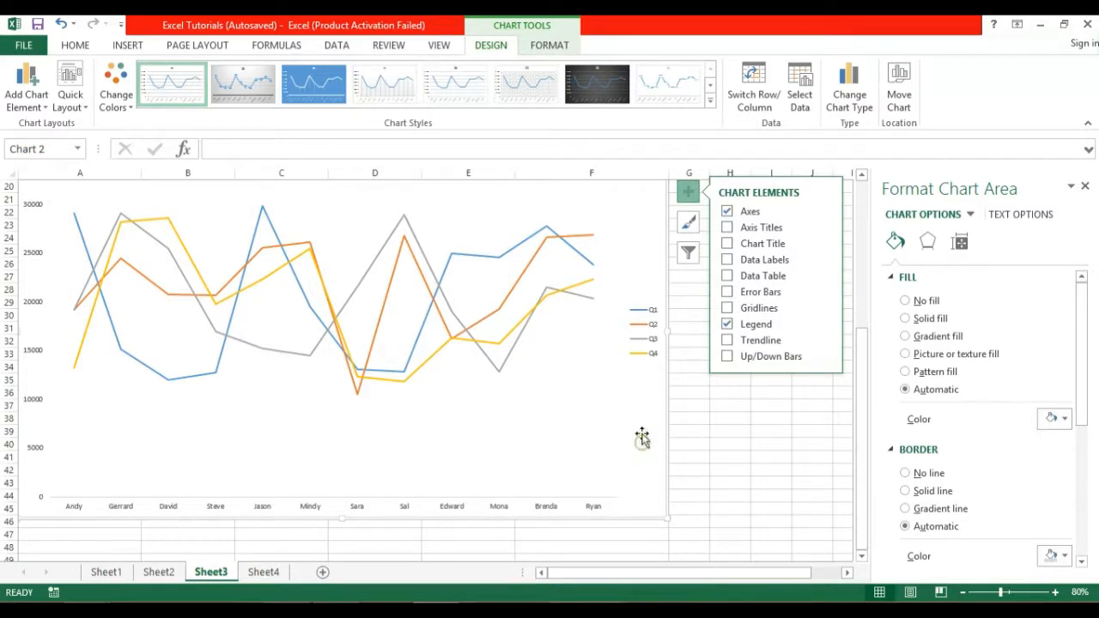
pyautogui.click(711, 101)
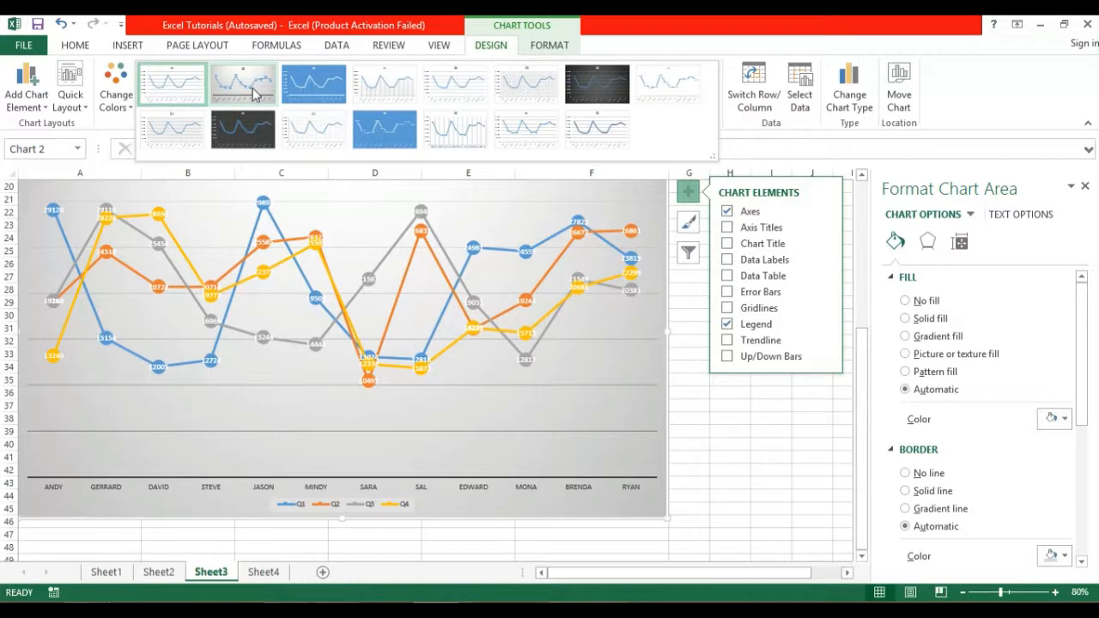
pyautogui.click(253, 92)
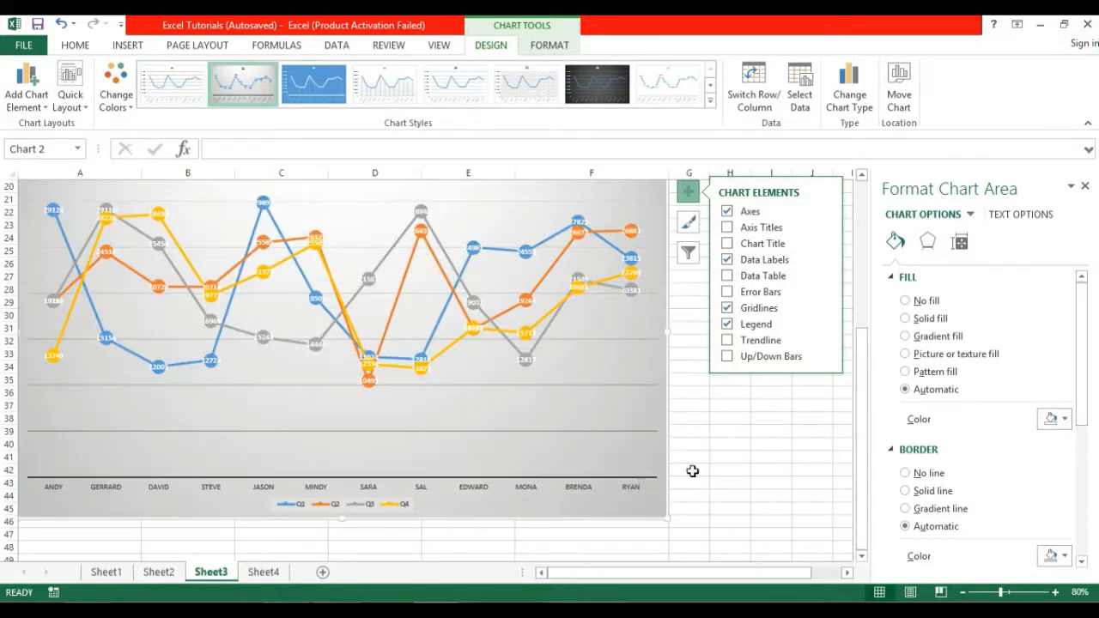
pyautogui.click(726, 481)
pyautogui.moveTo(866, 400); pyautogui.dragTo(859, 307)
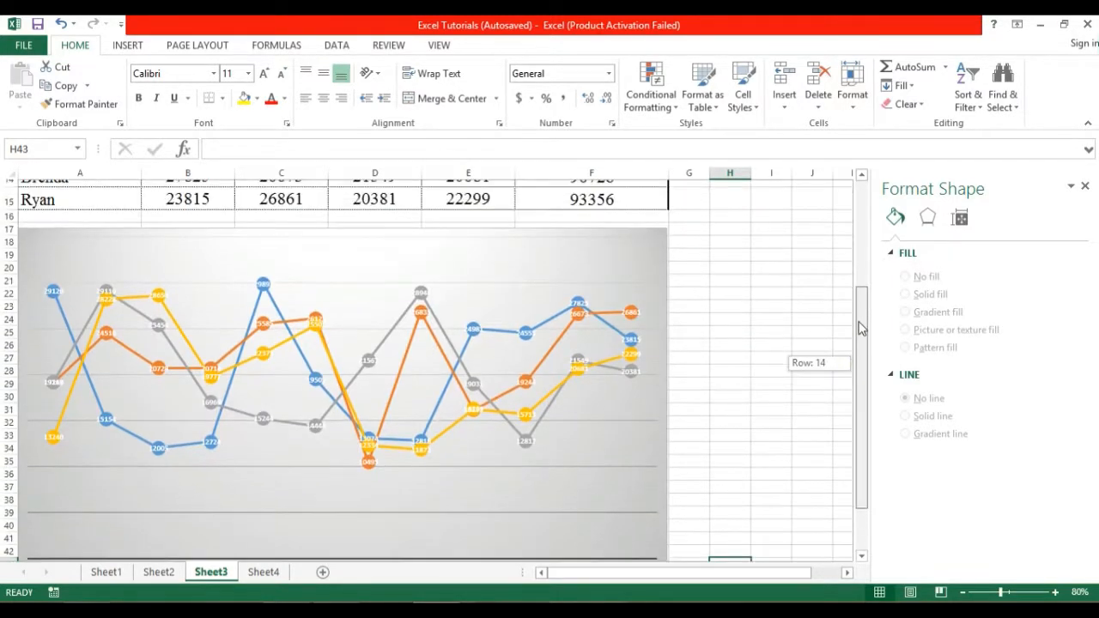
# Select the sales chart's outer area so the Format Chart Area pane appears.
pyautogui.click(631, 259)
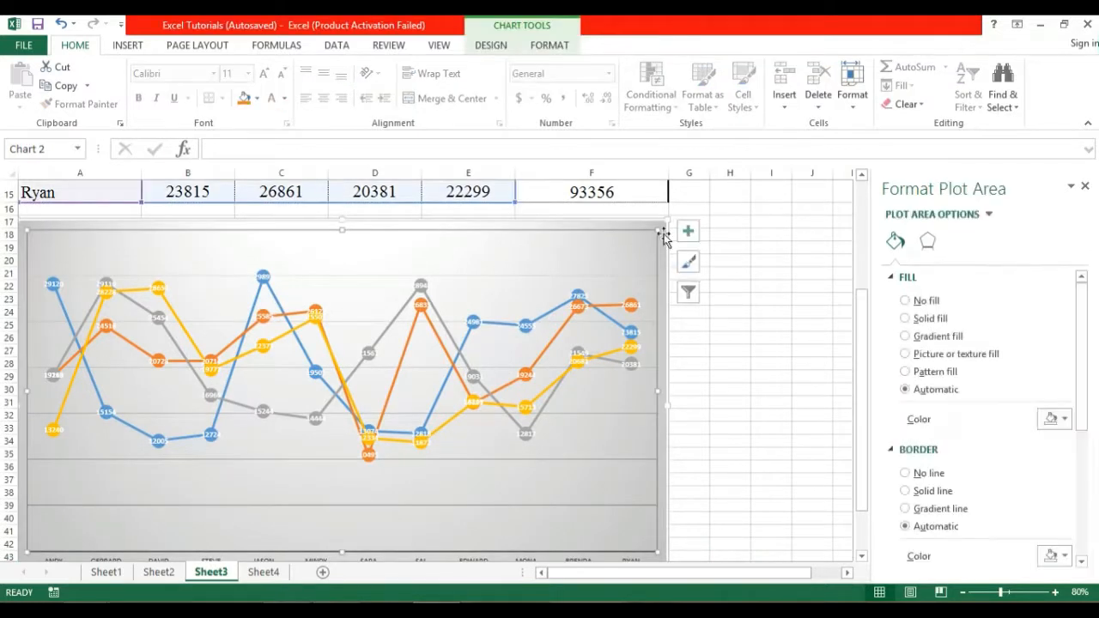
pyautogui.click(649, 228)
pyautogui.moveTo(862, 344); pyautogui.dragTo(861, 191)
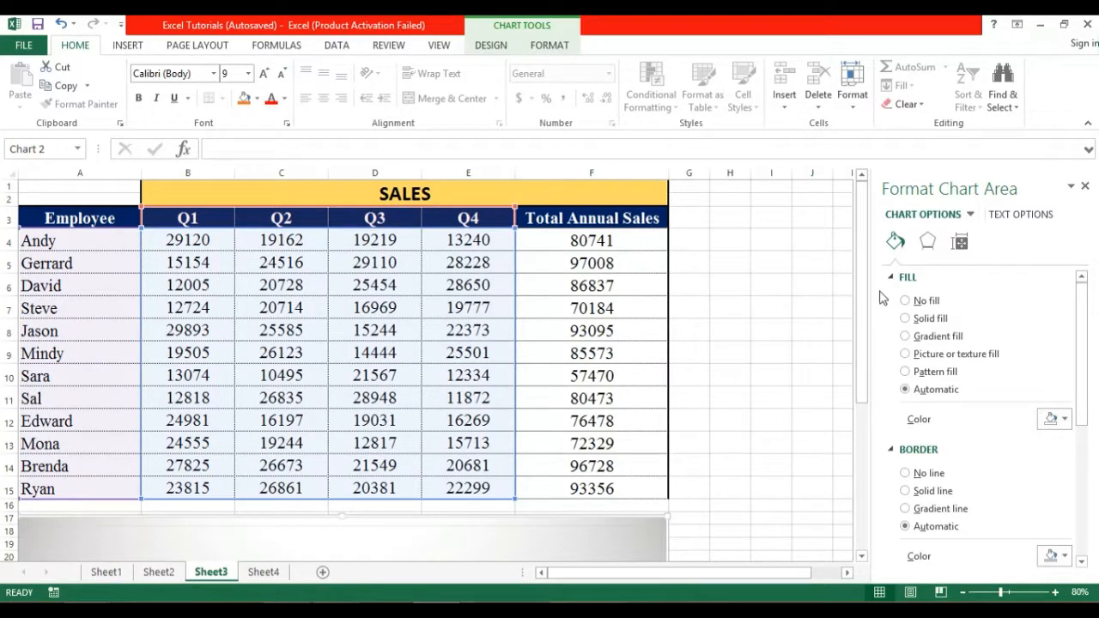
pyautogui.moveTo(859, 290); pyautogui.dragTo(859, 400)
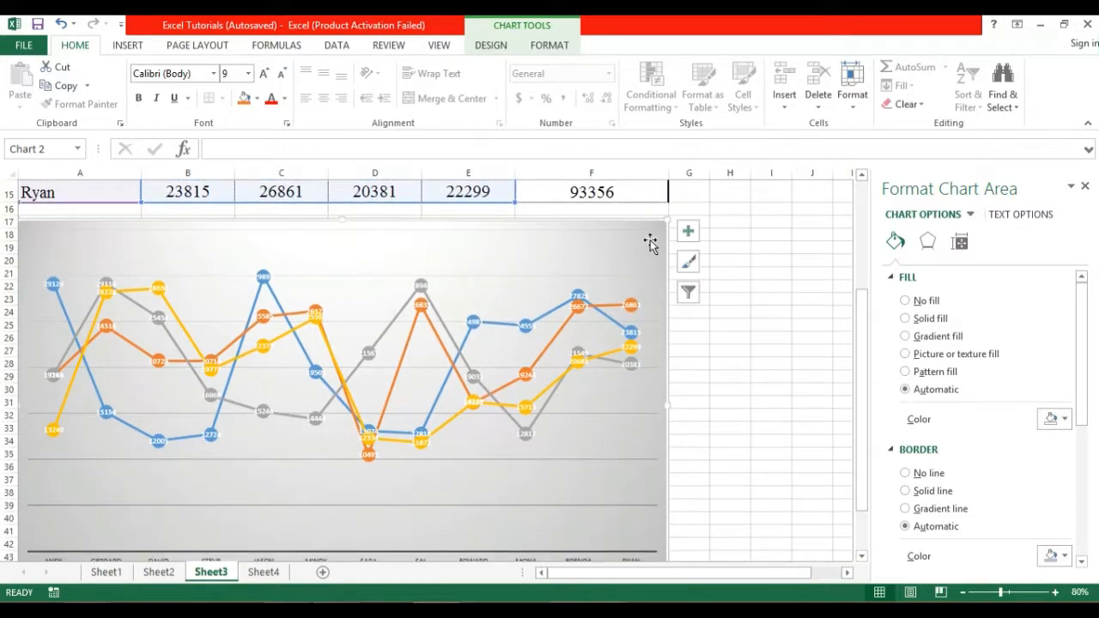
# Turn on Axis Titles and select the horizontal axis title for editing.
pyautogui.click(688, 232)
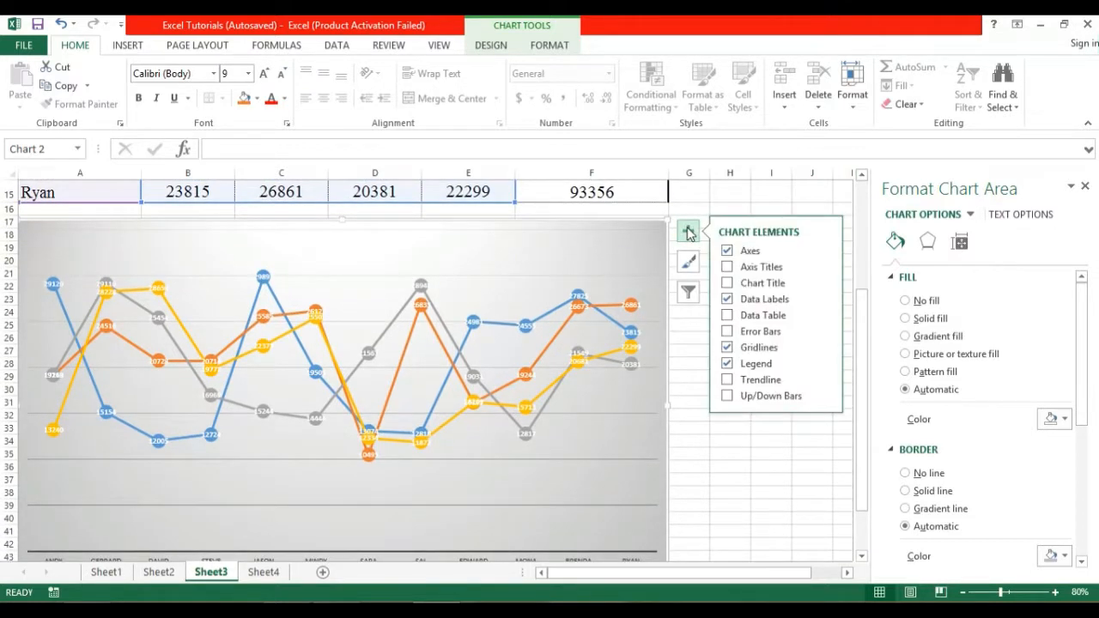
pyautogui.click(728, 268)
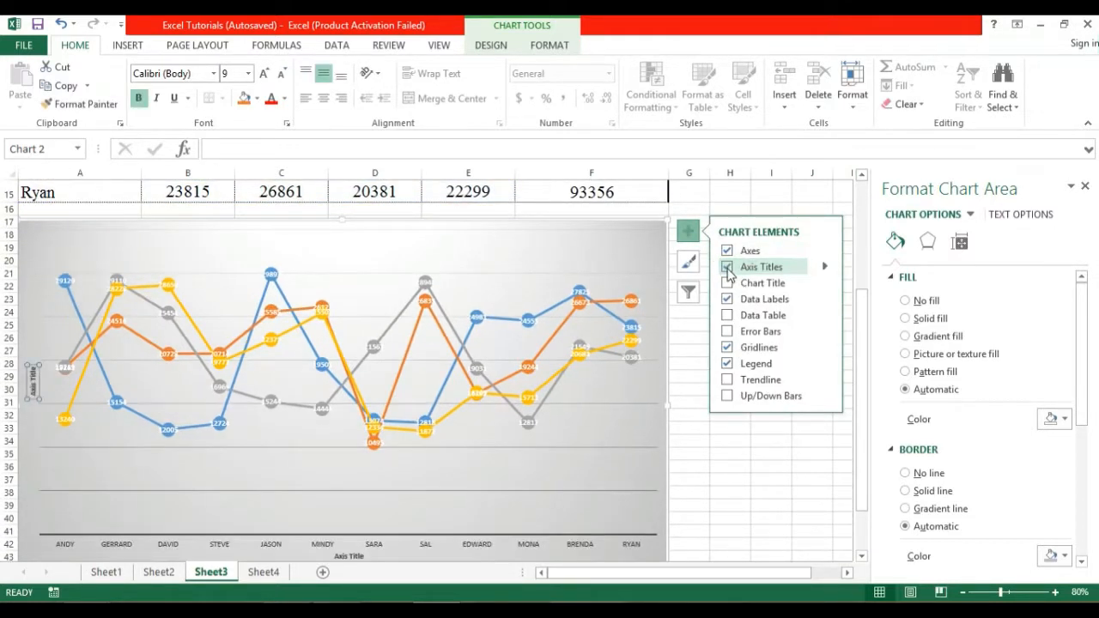
pyautogui.moveTo(864, 493); pyautogui.dragTo(864, 517)
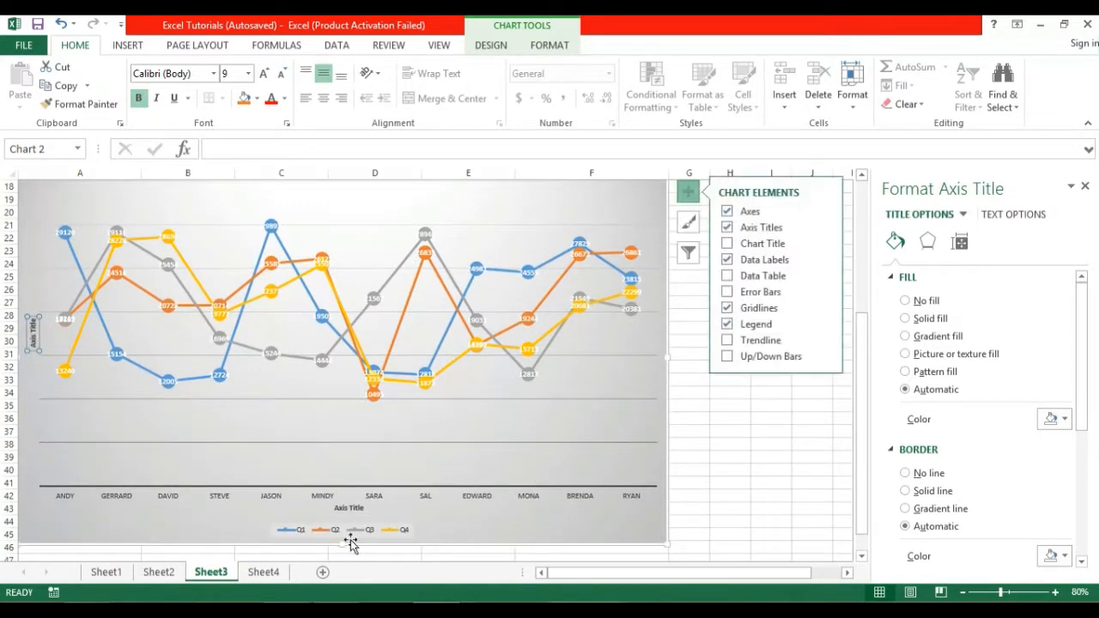
pyautogui.click(352, 511)
pyautogui.click(255, 150)
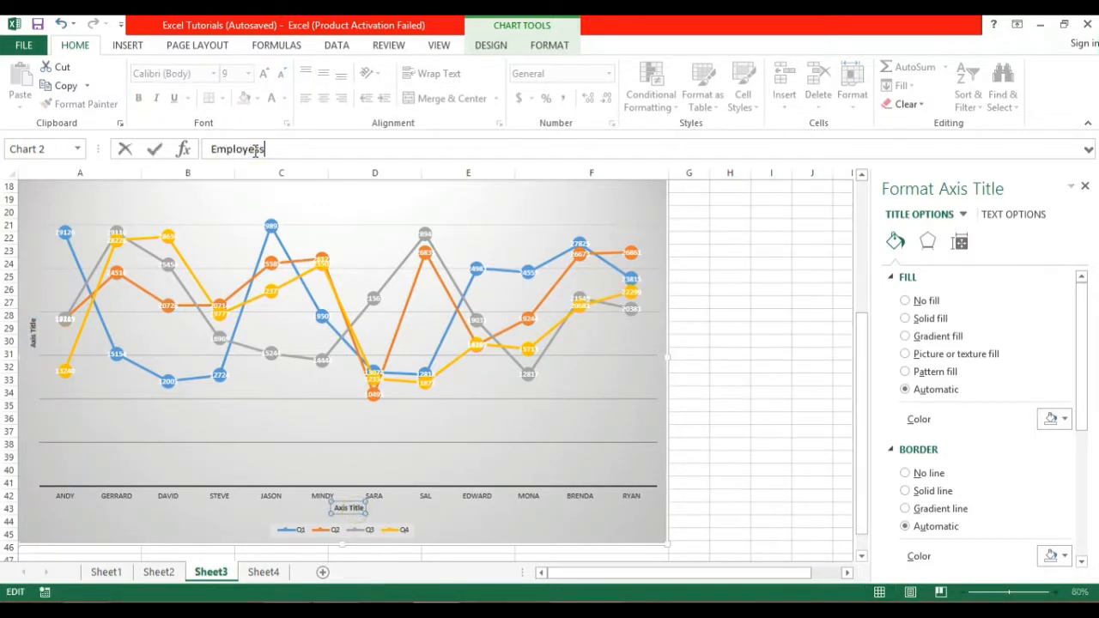
# Enter 'Employees' as the horizontal axis title and 'Quarterly Sales' as the vertical one.
pyautogui.write('Employees')
pyautogui.click(734, 327)
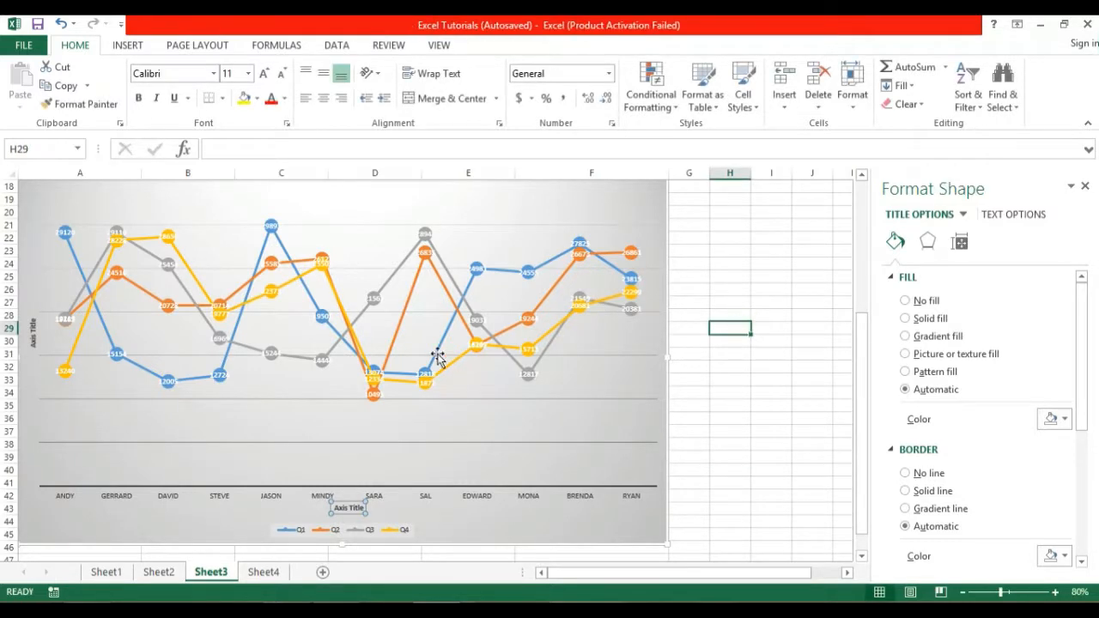
pyautogui.click(31, 332)
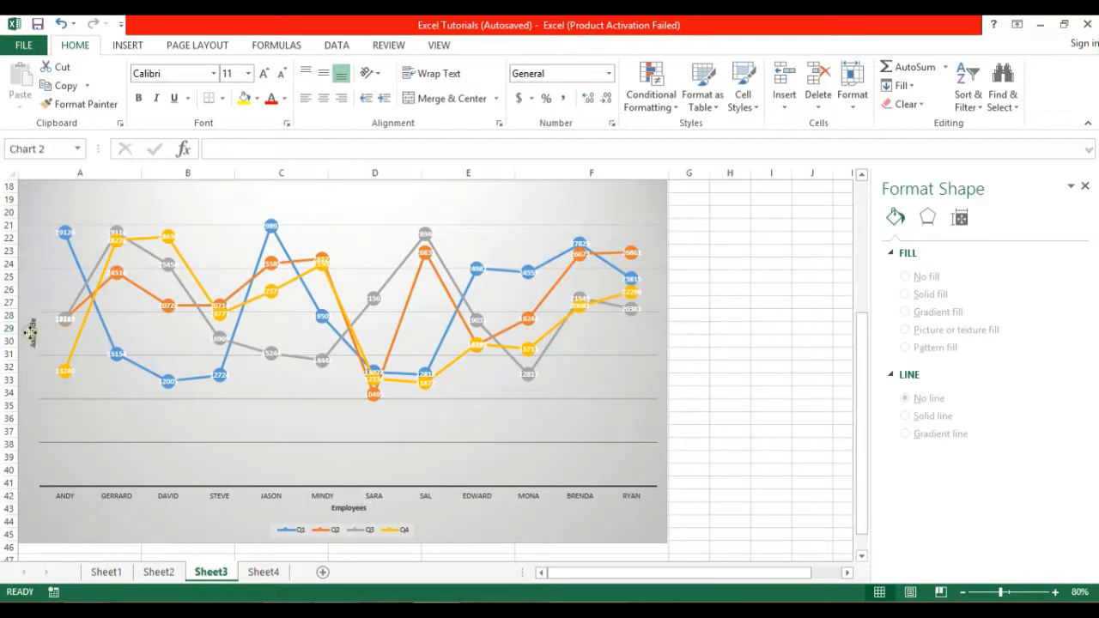
pyautogui.click(247, 147)
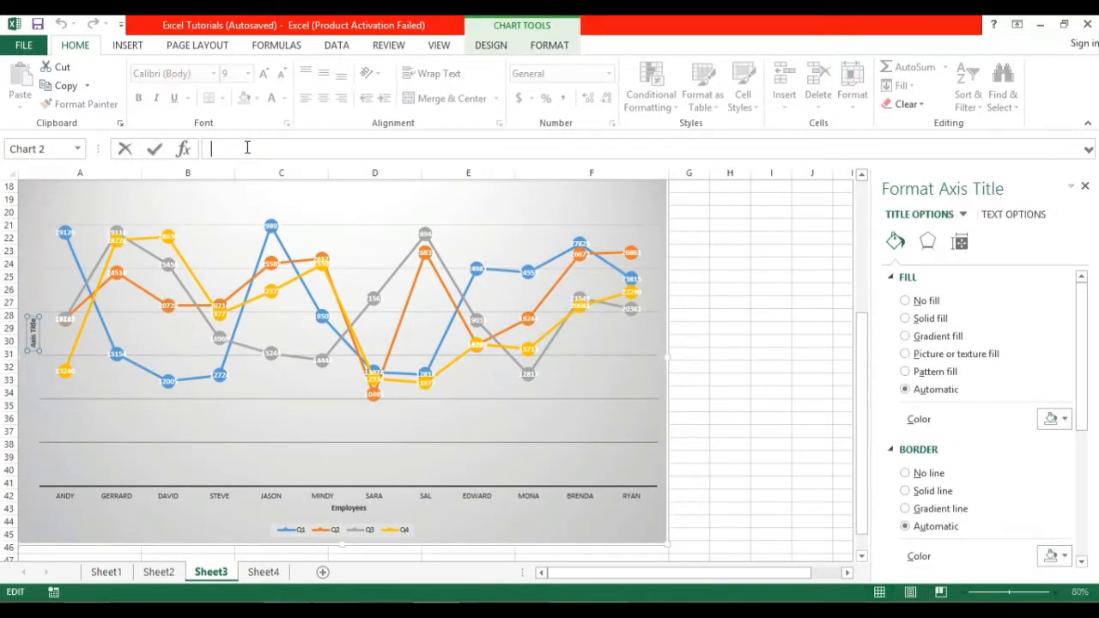
pyautogui.write('Quarterly Sales')
pyautogui.click(729, 281)
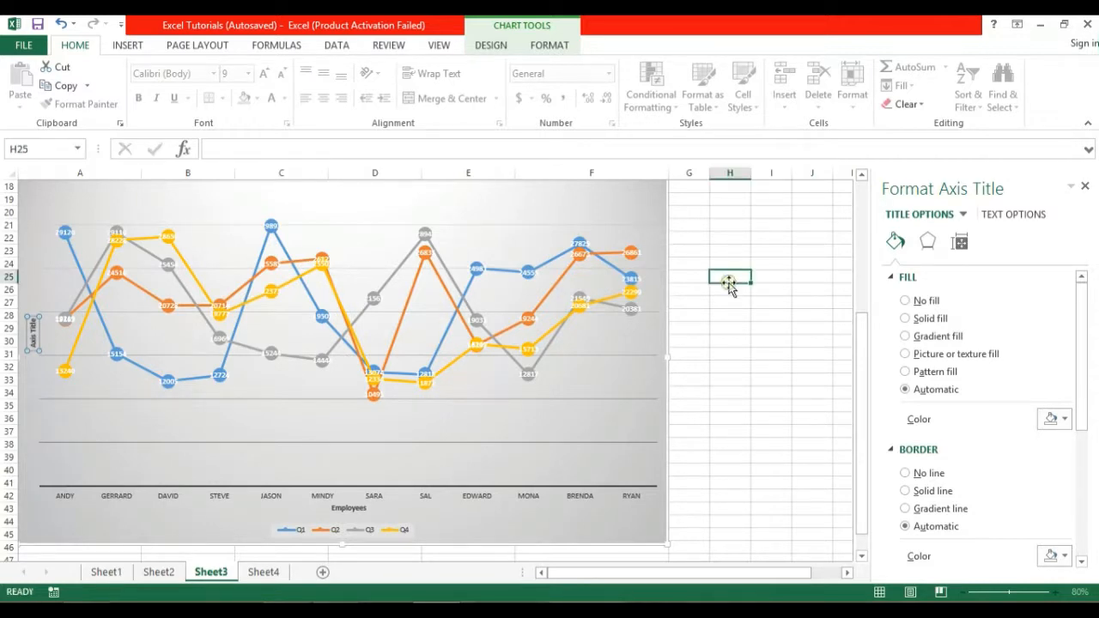
pyautogui.moveTo(862, 352); pyautogui.dragTo(861, 225)
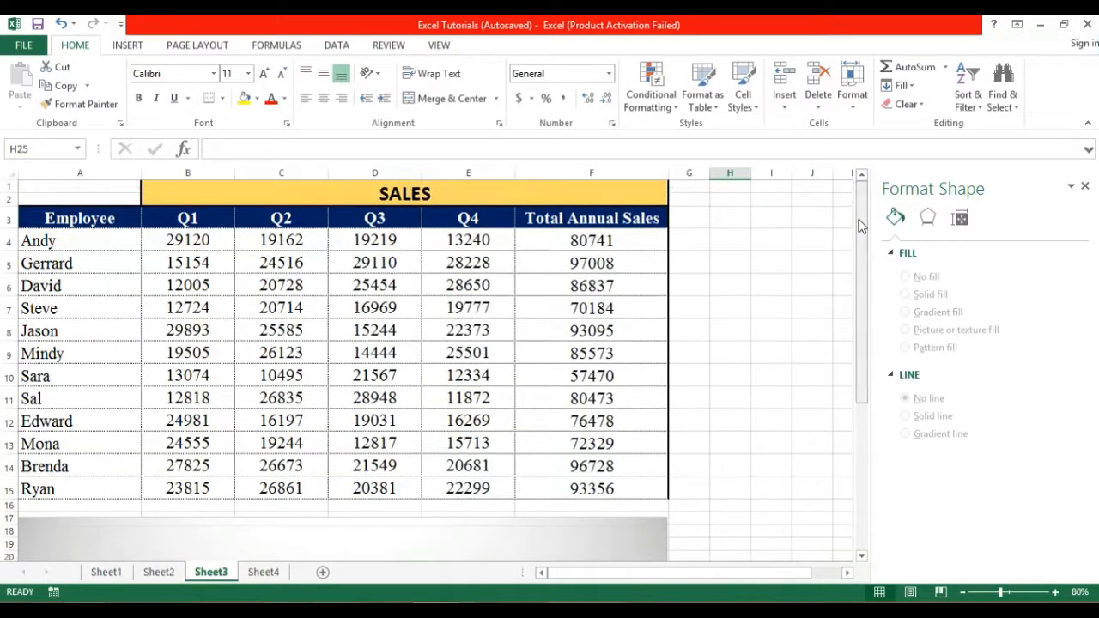